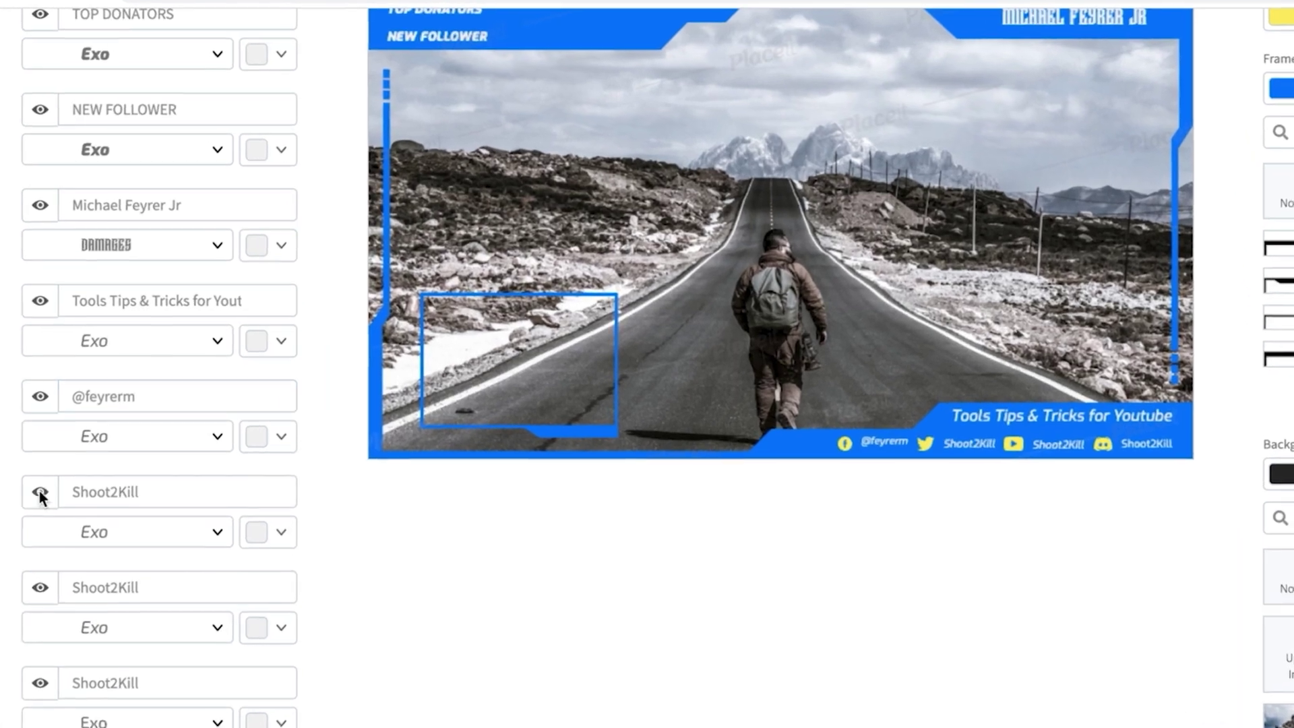
- Unhide the Shoot2Kill text line on the overlay and begin editing its handle
{"action": "left_click", "coordinate": [63, 540]}
{"action": "left_click", "coordinate": [91, 540]}
{"action": "type", "text": "2feyrerm"}
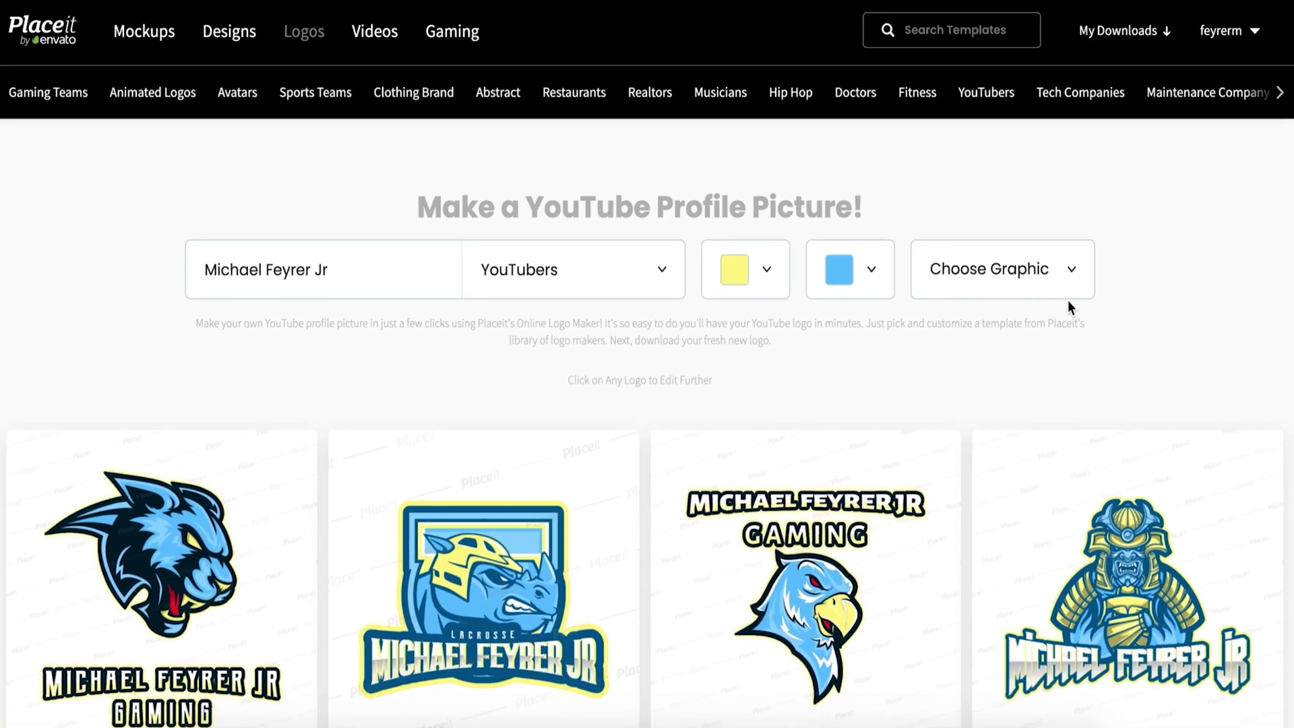
- Browse the logo graphics and choose a pale colour for the design
{"action": "left_click", "coordinate": [1065, 274]}
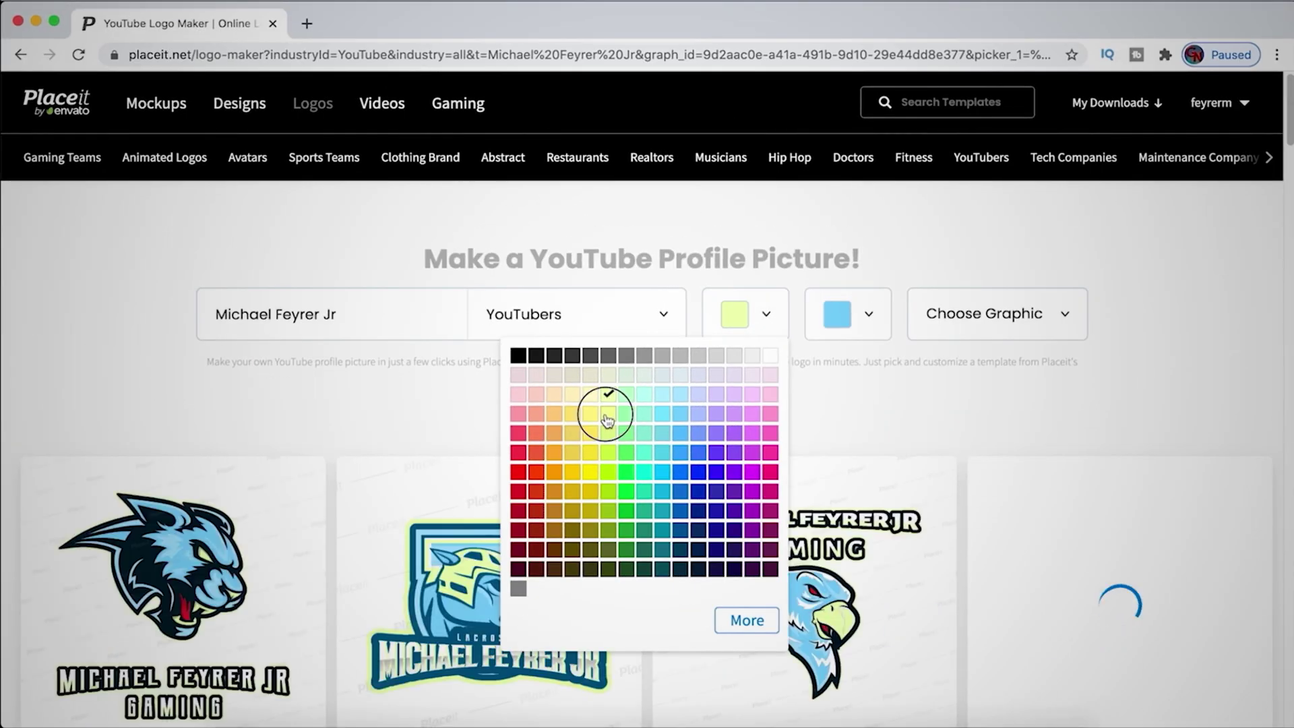
{"action": "left_click", "coordinate": [607, 414]}
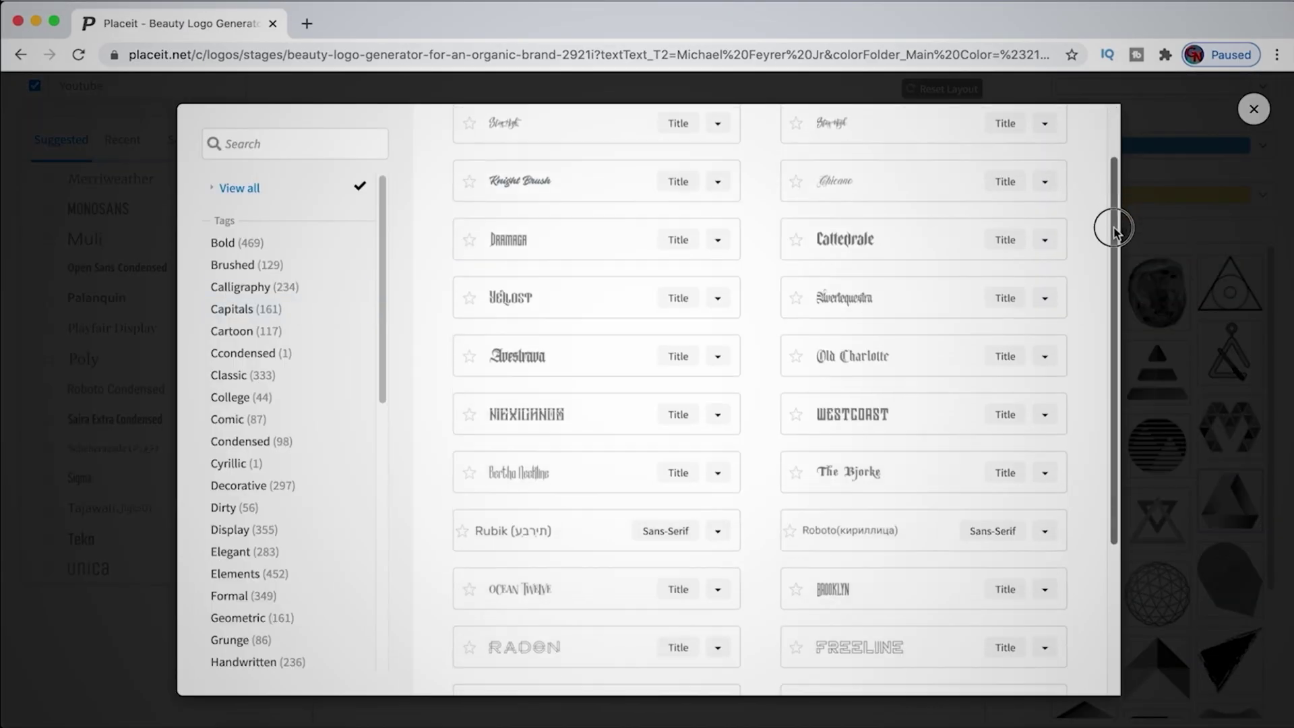
{"action": "left_click_drag", "start_coordinate": [1112, 226], "coordinate": [1113, 275]}
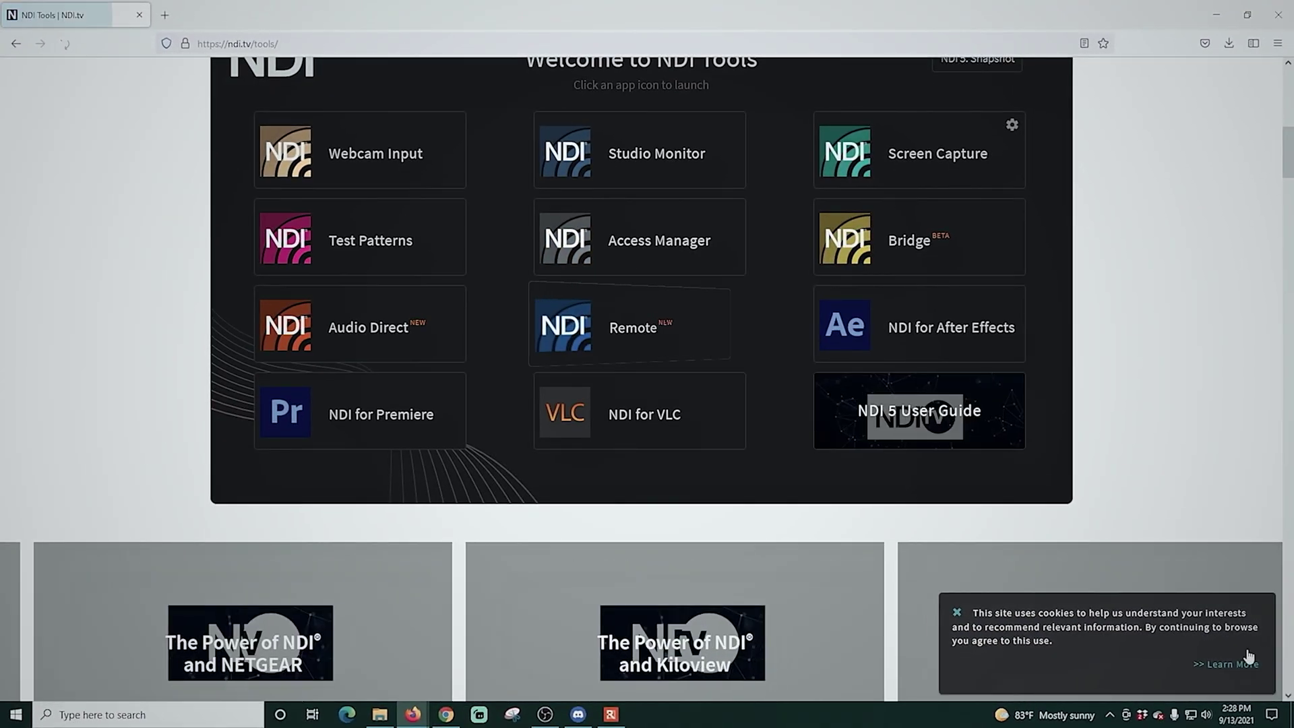
{"action": "scroll", "coordinate": [72, 419], "scroll_direction": "up", "scroll_amount": 2}
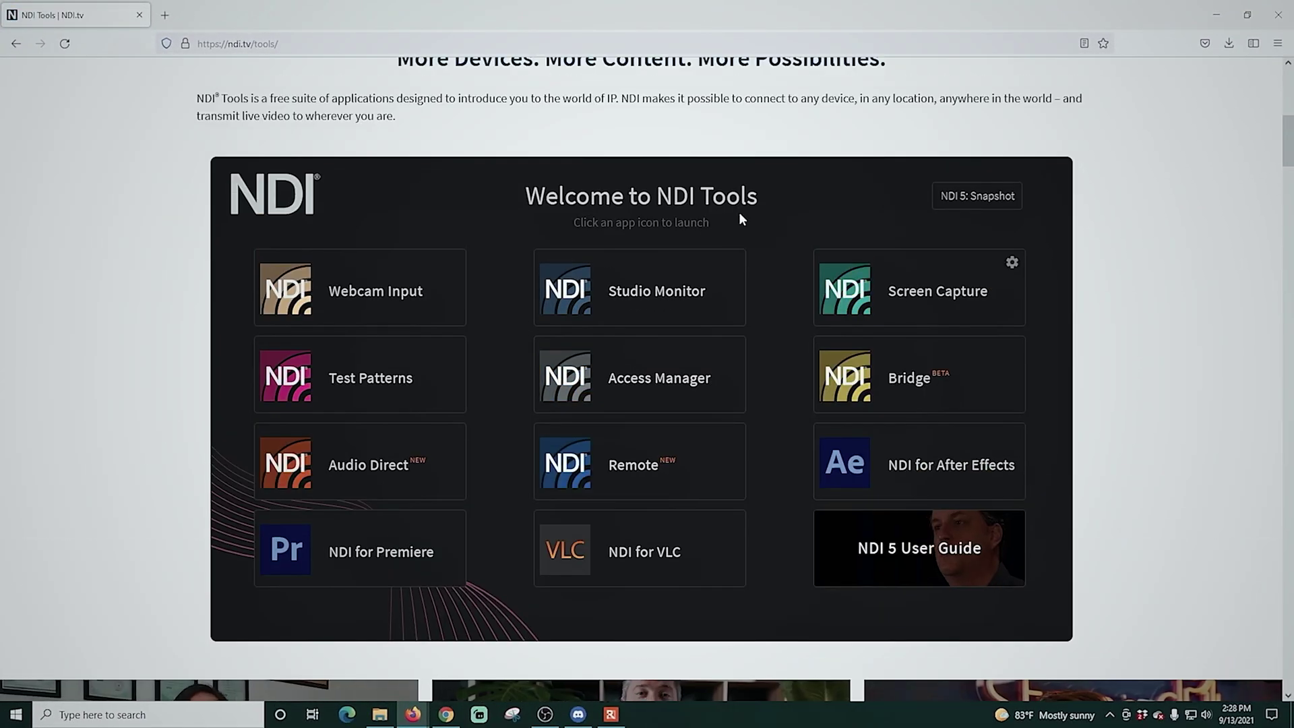
{"action": "scroll", "coordinate": [220, 396], "scroll_direction": "down", "scroll_amount": 1}
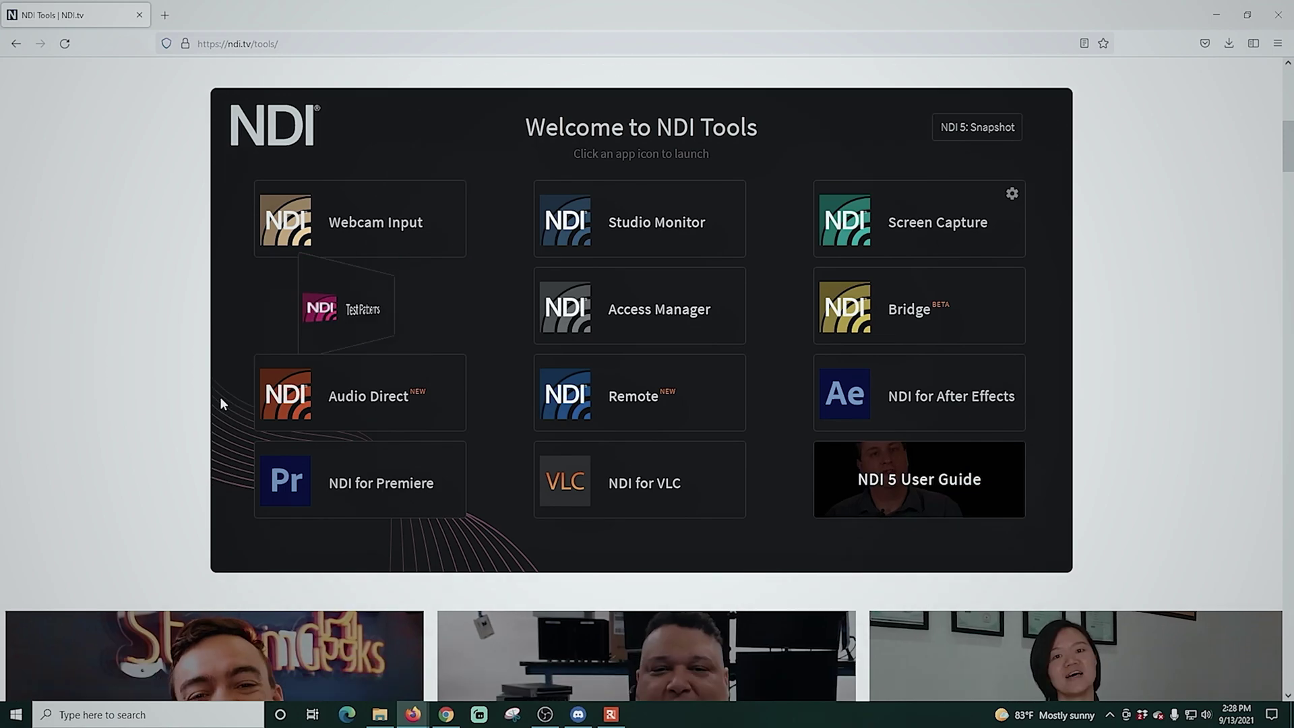
{"action": "scroll", "coordinate": [219, 396], "scroll_direction": "down", "scroll_amount": 3}
{"action": "scroll", "coordinate": [399, 407], "scroll_direction": "down", "scroll_amount": 10}
{"action": "scroll", "coordinate": [399, 407], "scroll_direction": "down", "scroll_amount": 8}
{"action": "scroll", "coordinate": [400, 406], "scroll_direction": "down", "scroll_amount": 8}
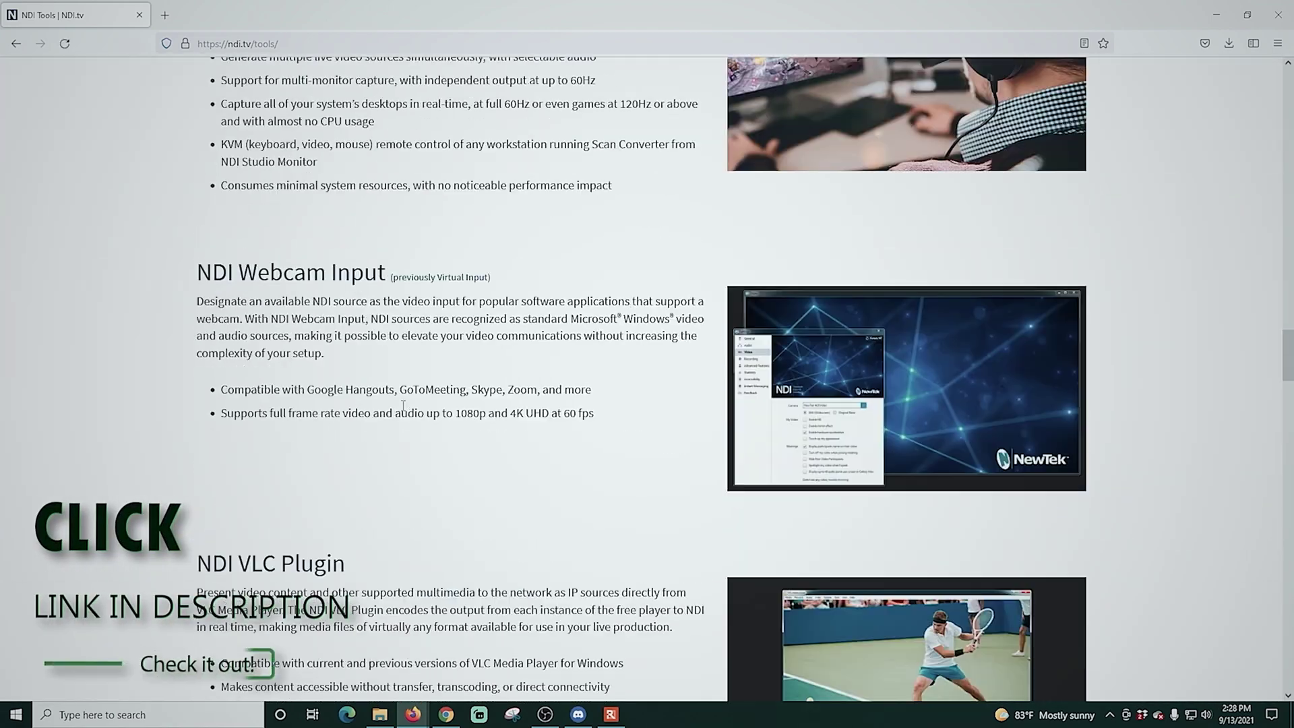
{"action": "scroll", "coordinate": [400, 406], "scroll_direction": "down", "scroll_amount": 8}
{"action": "scroll", "coordinate": [400, 407], "scroll_direction": "down", "scroll_amount": 8}
{"action": "scroll", "coordinate": [402, 404], "scroll_direction": "down", "scroll_amount": 5}
{"action": "scroll", "coordinate": [401, 404], "scroll_direction": "down", "scroll_amount": 8}
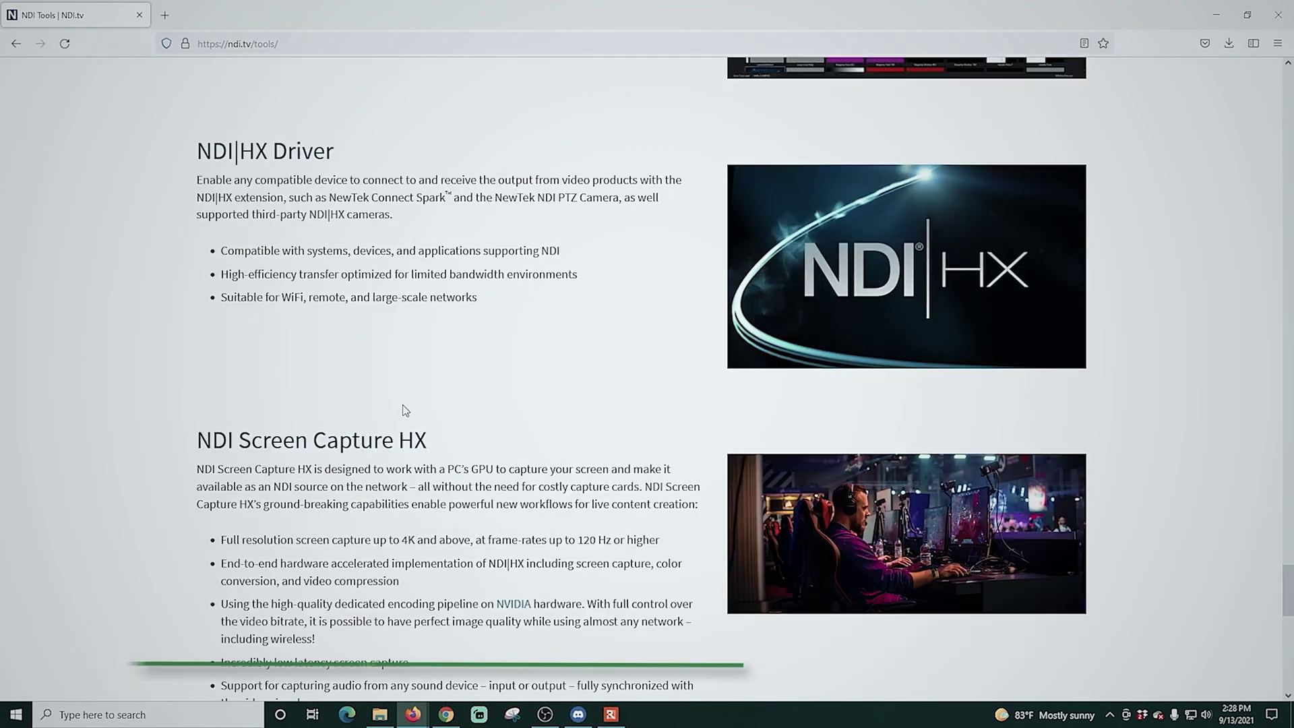
{"action": "scroll", "coordinate": [402, 405], "scroll_direction": "down", "scroll_amount": 5}
{"action": "scroll", "coordinate": [402, 405], "scroll_direction": "down", "scroll_amount": 4}
{"action": "scroll", "coordinate": [403, 410], "scroll_direction": "down", "scroll_amount": 3}
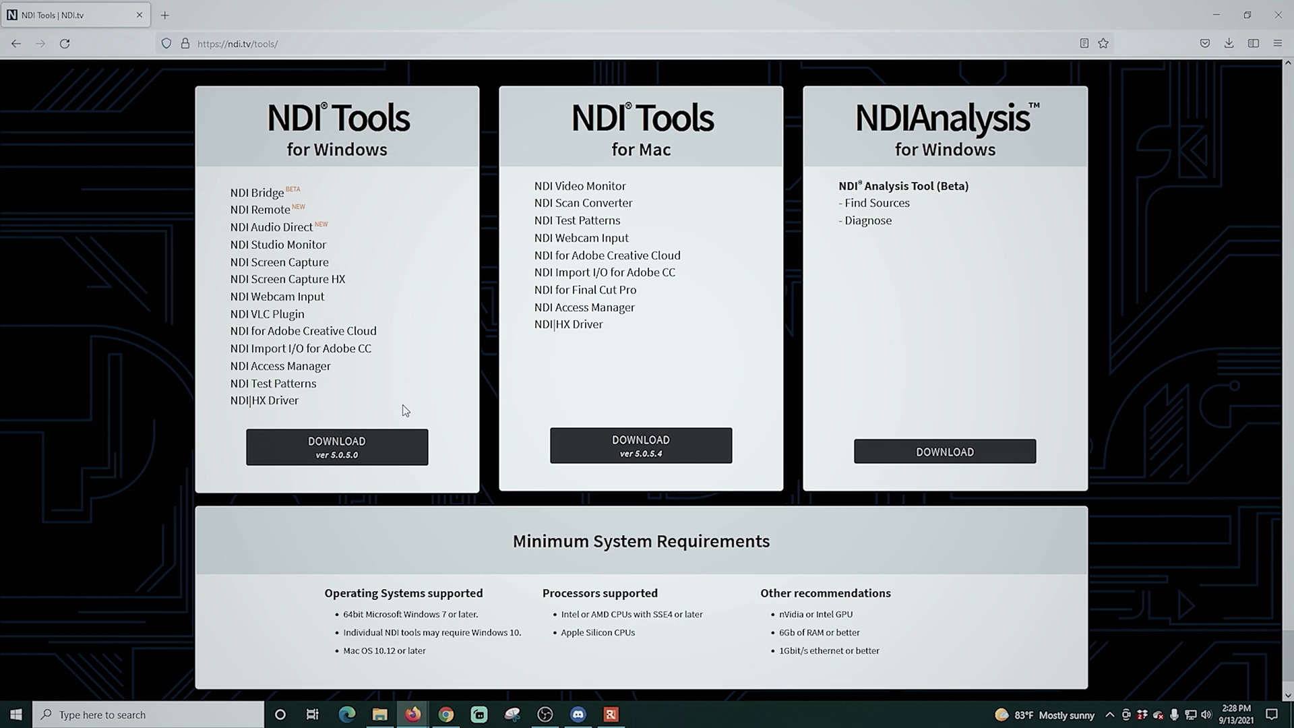
{"action": "scroll", "coordinate": [402, 410], "scroll_direction": "down", "scroll_amount": 2}
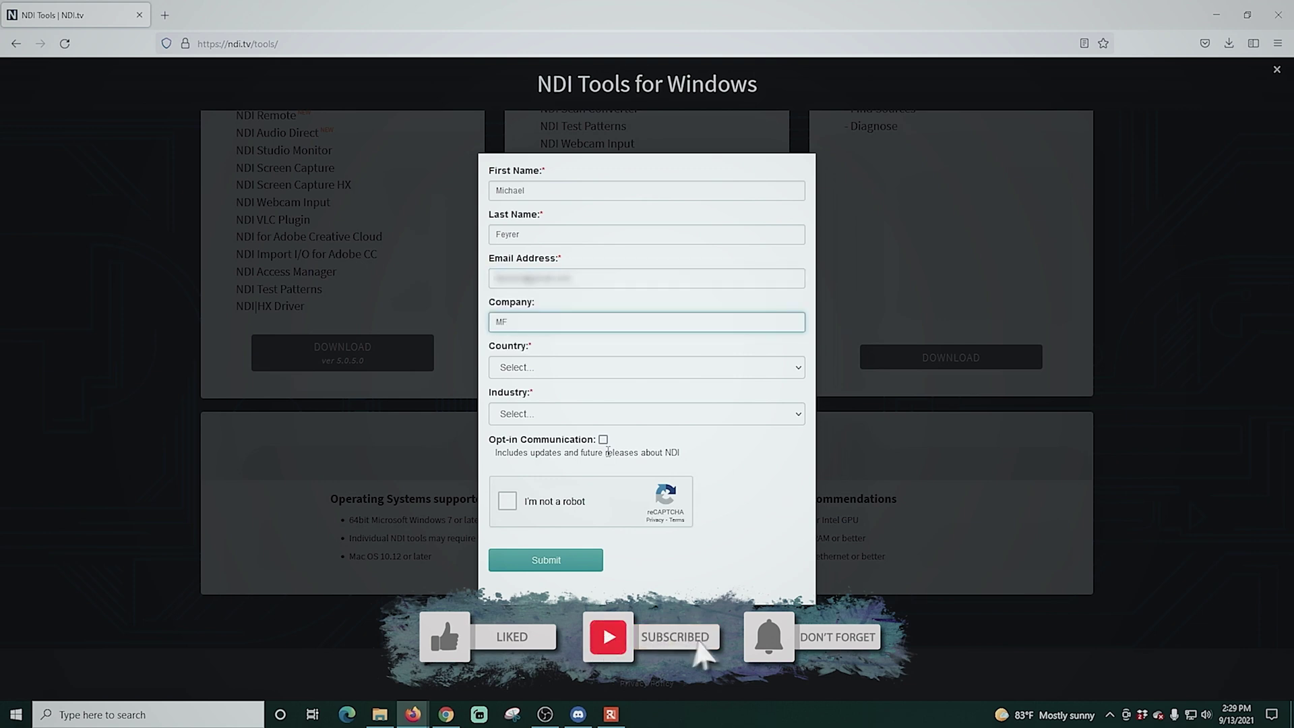
- Set Industry to Digital Media/Streaming and submit the NDI Tools registration form
{"action": "left_click", "coordinate": [608, 457]}
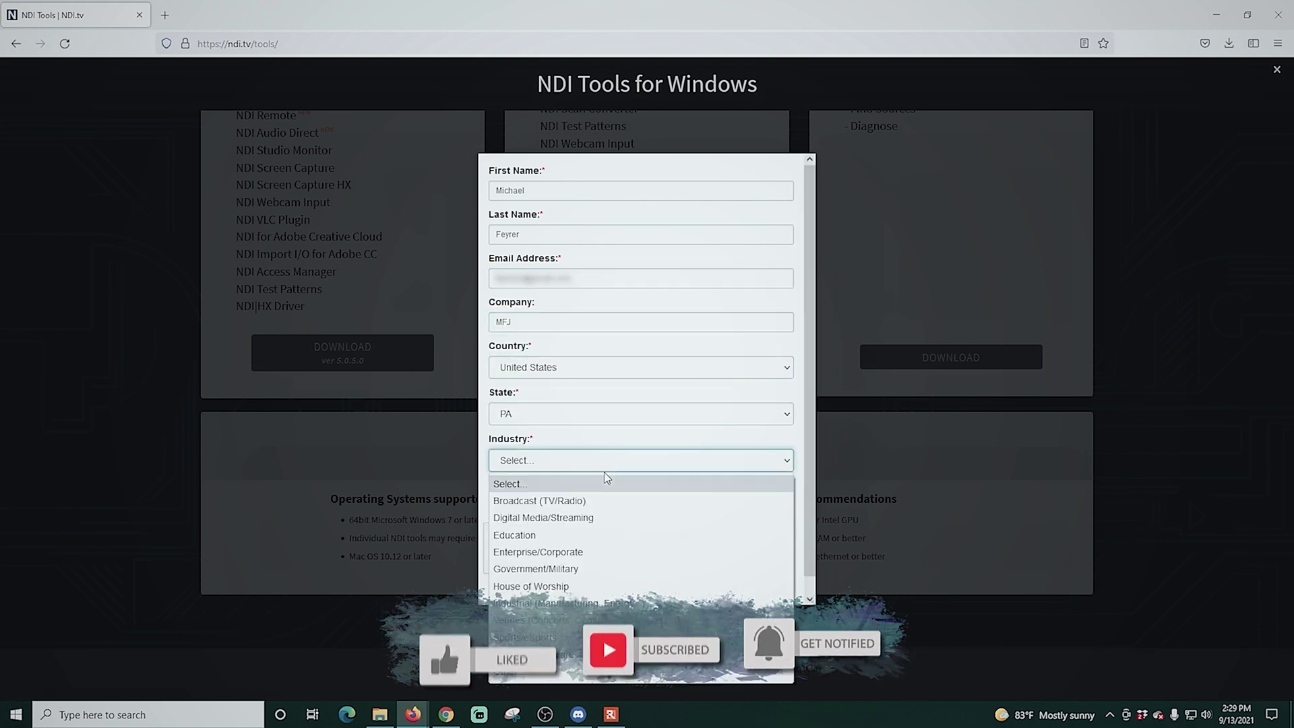
{"action": "left_click", "coordinate": [603, 511]}
{"action": "scroll", "coordinate": [484, 524], "scroll_direction": "down", "scroll_amount": 1}
{"action": "left_click", "coordinate": [528, 593]}
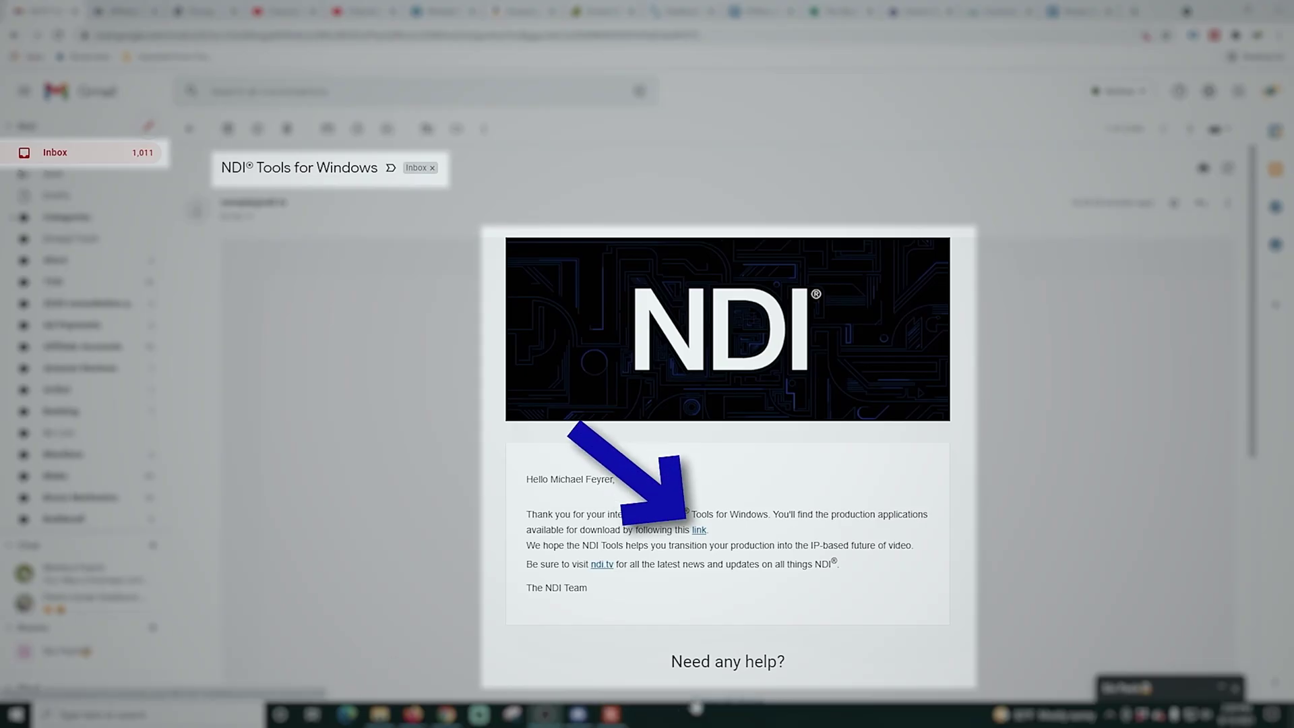
{"action": "scroll", "coordinate": [516, 514], "scroll_direction": "down", "scroll_amount": 2}
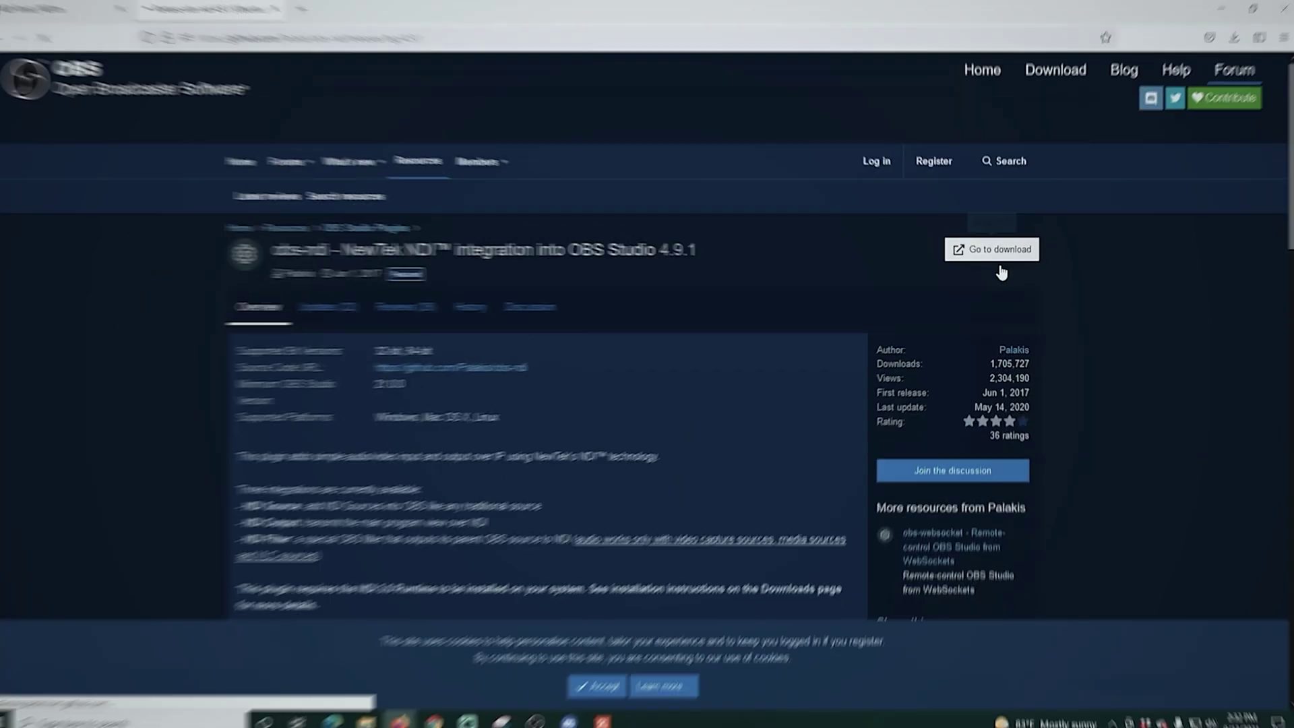
- Download obs-ndi-4.9.0-Windows-Installer.exe from the GitHub release assets and save it
{"action": "left_click", "coordinate": [1001, 253]}
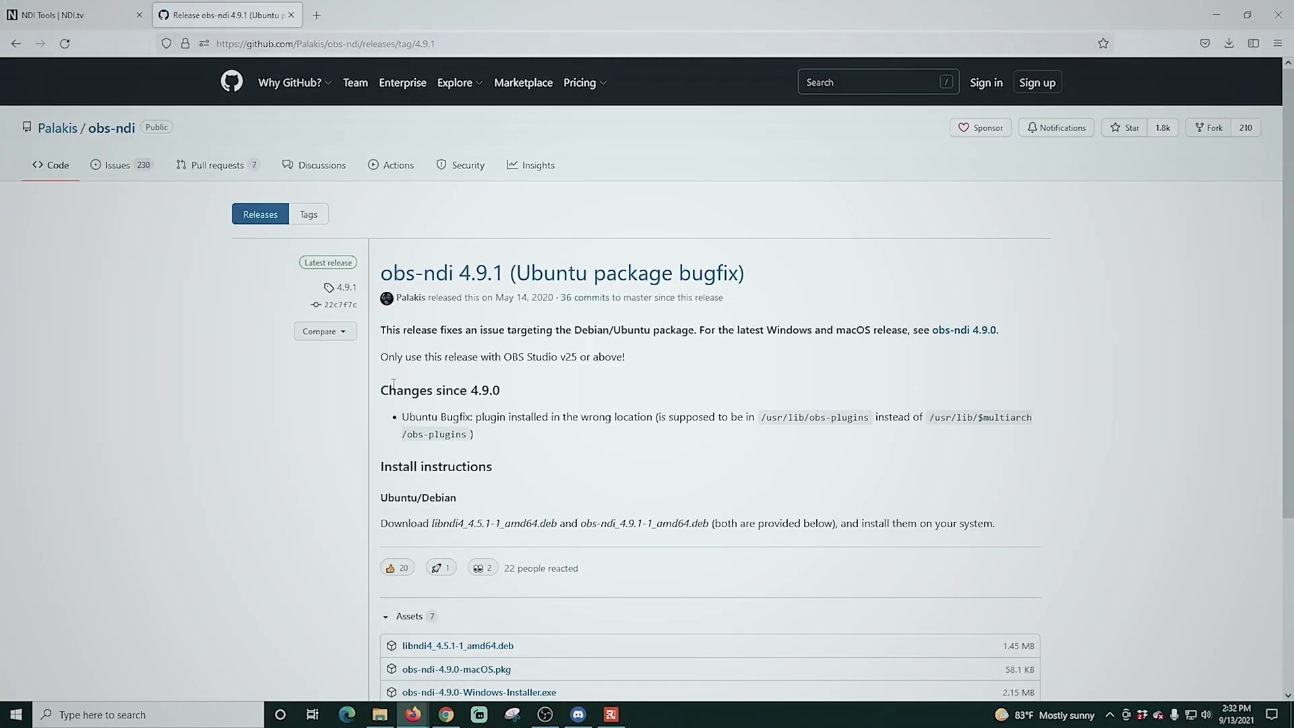
{"action": "scroll", "coordinate": [408, 357], "scroll_direction": "down", "scroll_amount": 5}
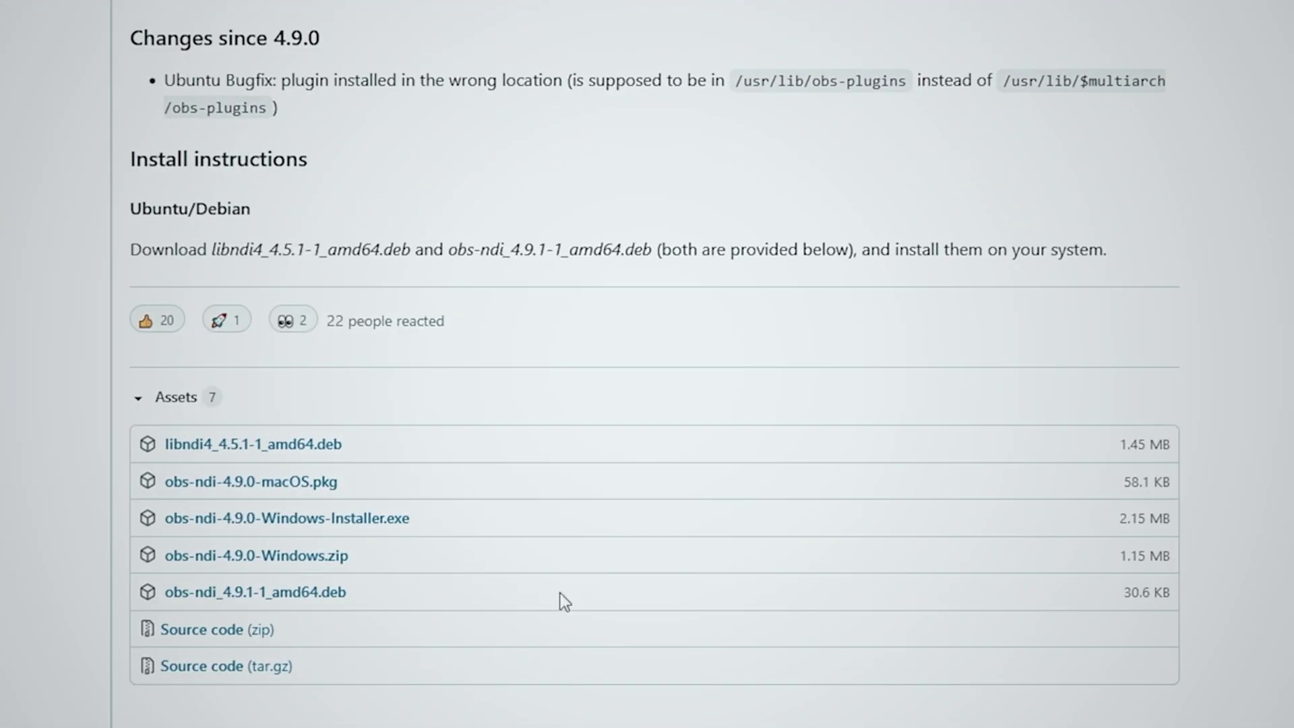
{"action": "left_click", "coordinate": [320, 521]}
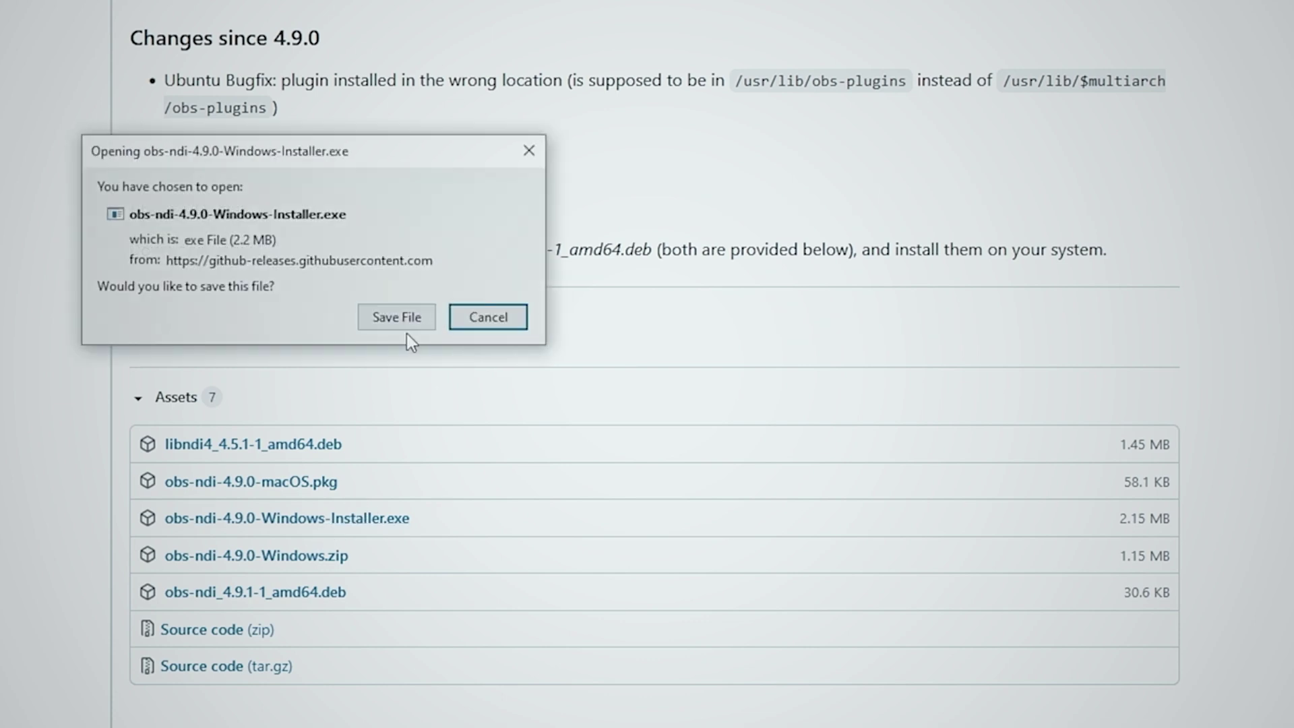
{"action": "left_click", "coordinate": [402, 324]}
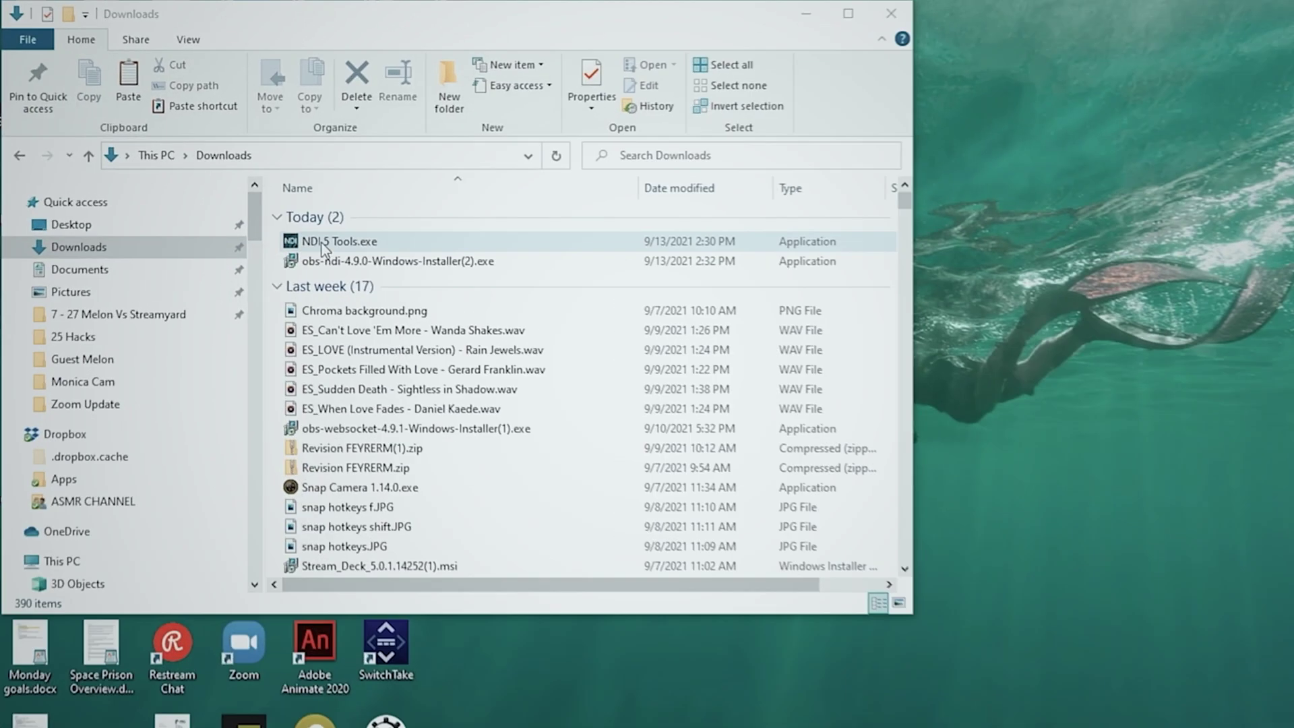
- Run the downloaded NDI 5 Tools installer and close the NDI Launcher afterwards
{"action": "left_click", "coordinate": [288, 210]}
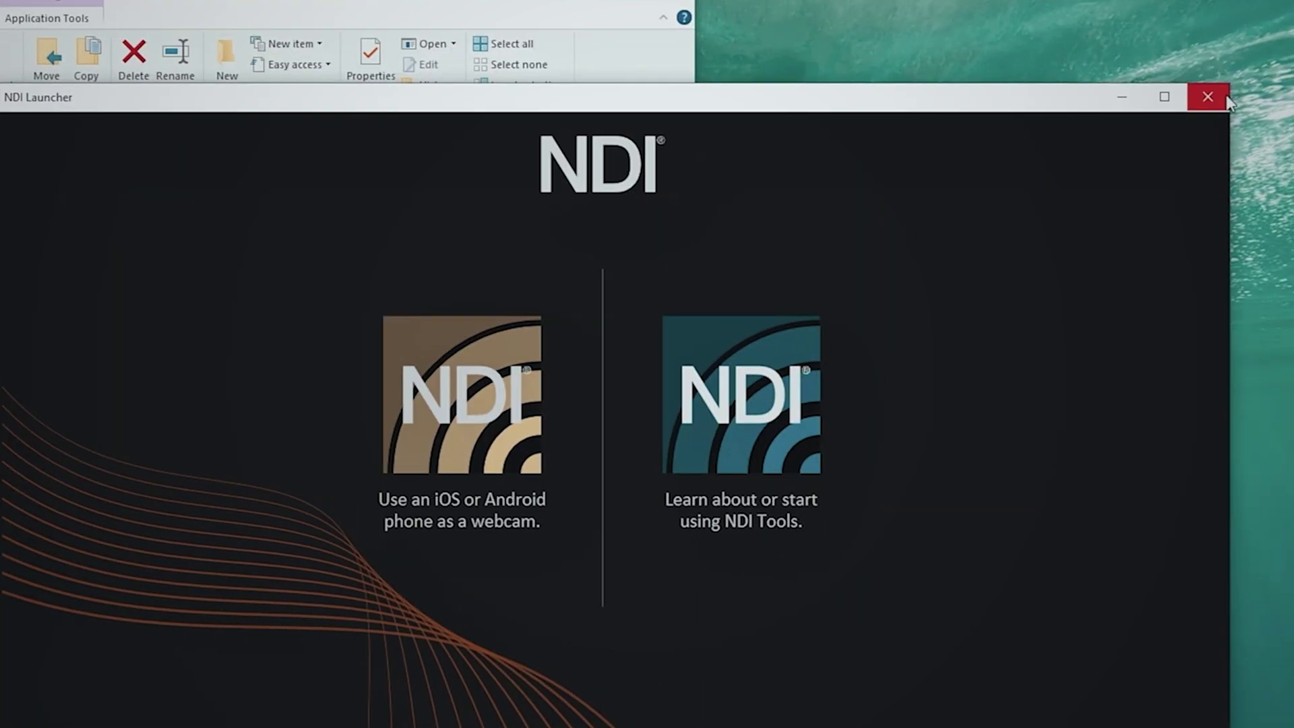
{"action": "left_click", "coordinate": [1227, 99]}
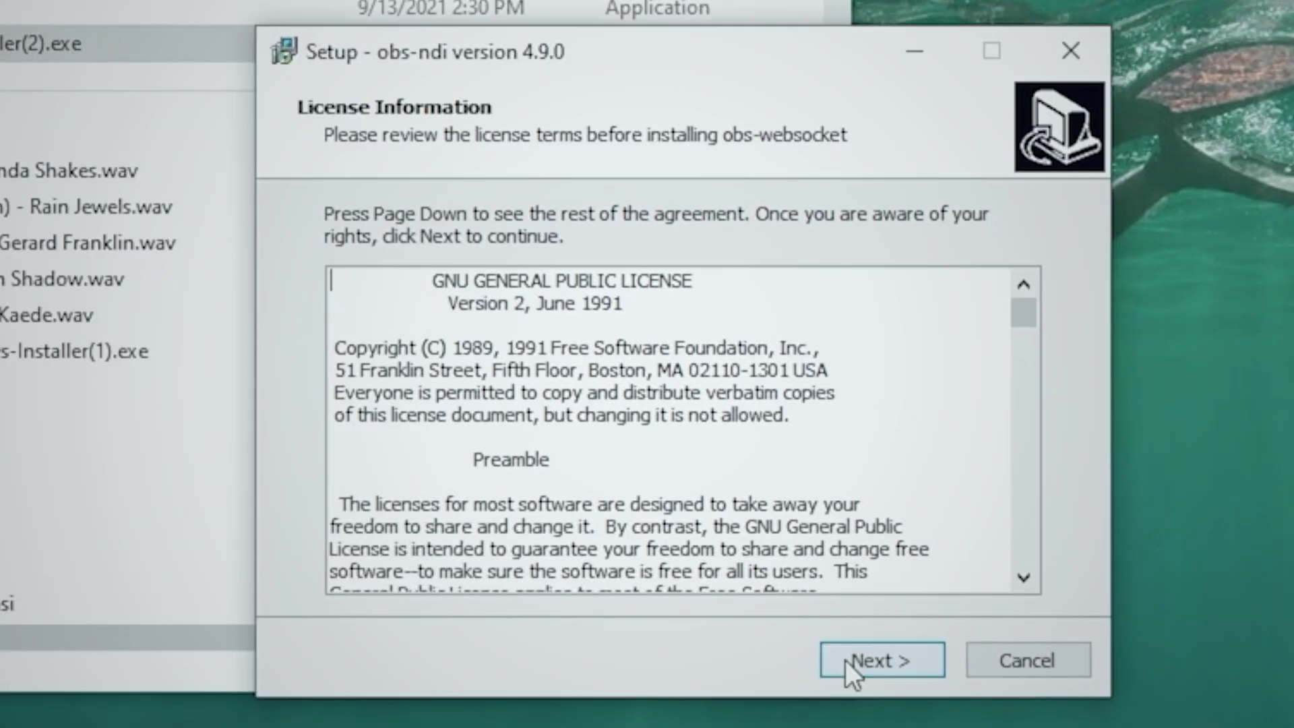
- Install obs-ndi keeping both components, including the NDI runtime
{"action": "left_click", "coordinate": [845, 660]}
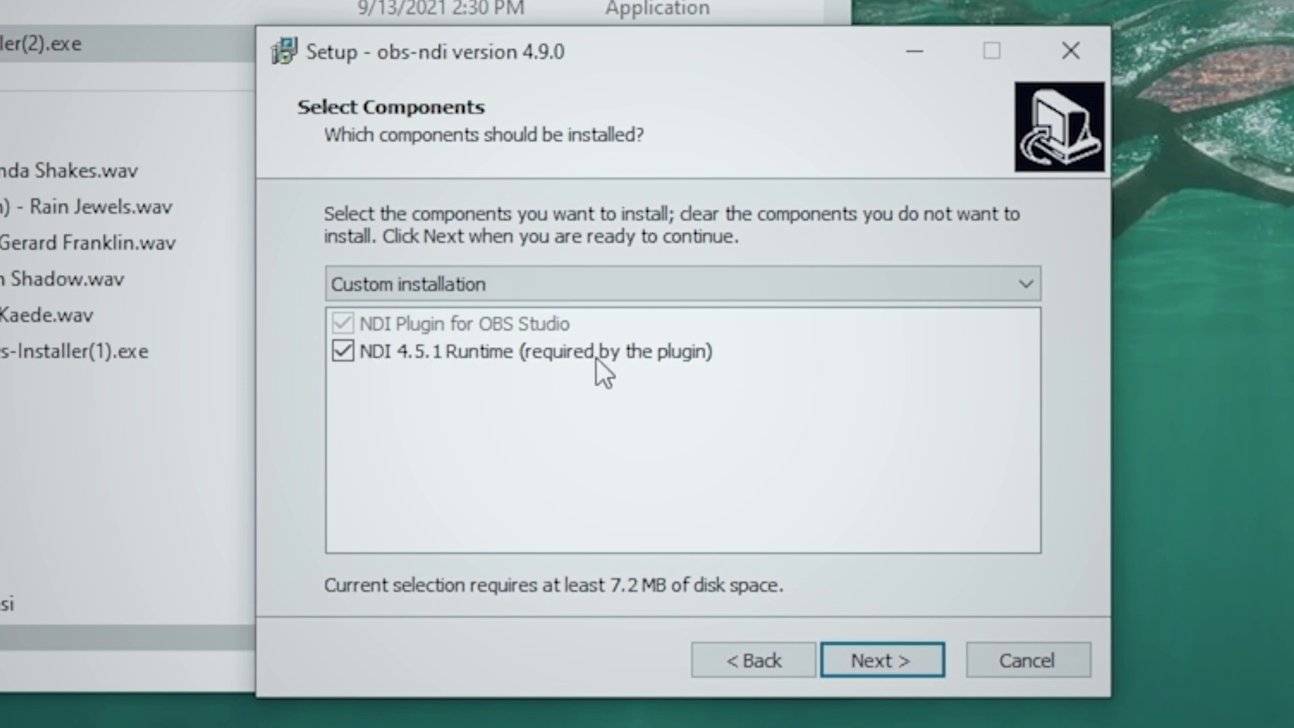
{"action": "left_click", "coordinate": [868, 656]}
{"action": "left_click", "coordinate": [876, 668]}
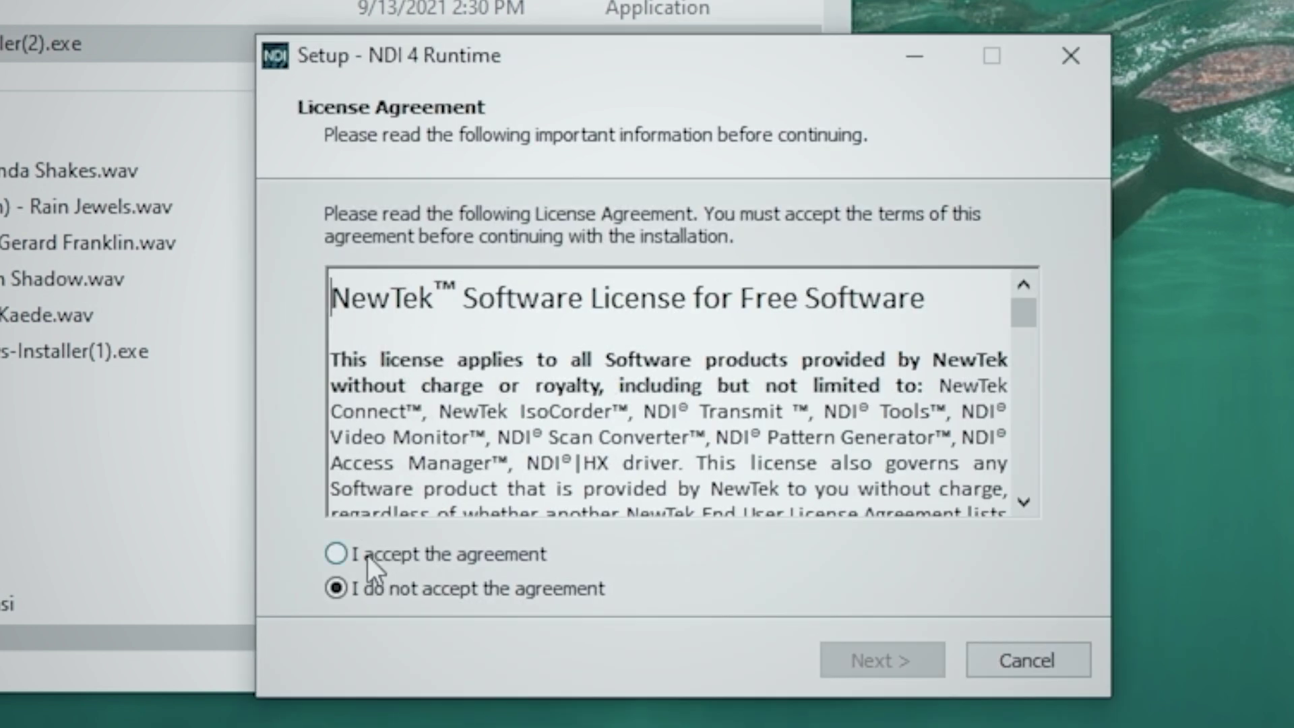
- Install the NDI 4 Runtime into its default existing folder and finish the setup
{"action": "left_click", "coordinate": [869, 663]}
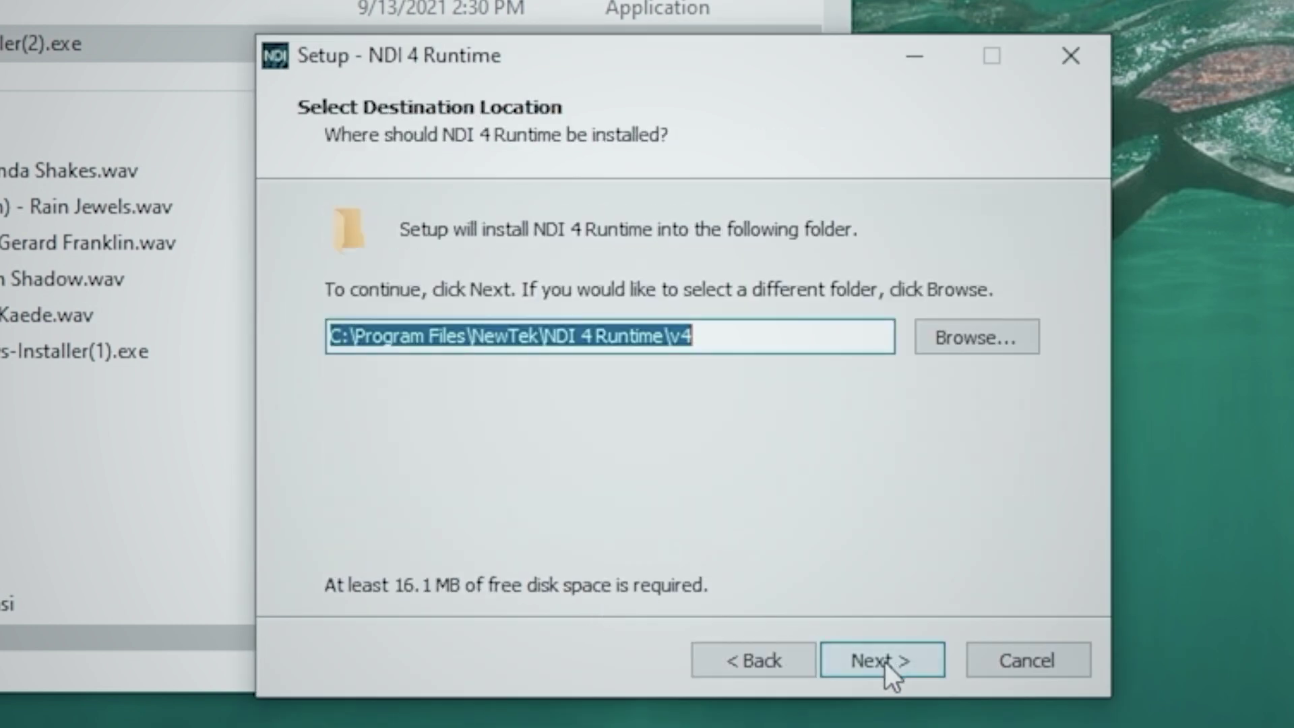
{"action": "left_click", "coordinate": [885, 663]}
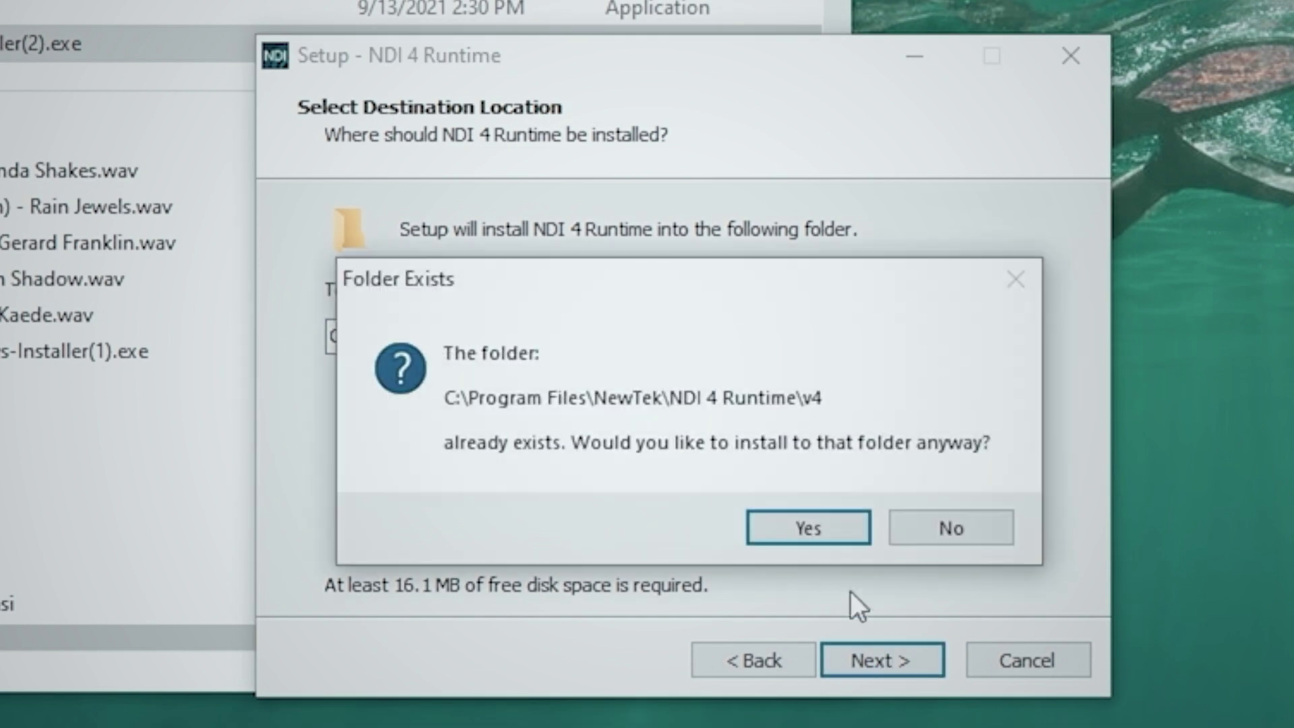
{"action": "left_click", "coordinate": [781, 528]}
{"action": "left_click", "coordinate": [891, 659]}
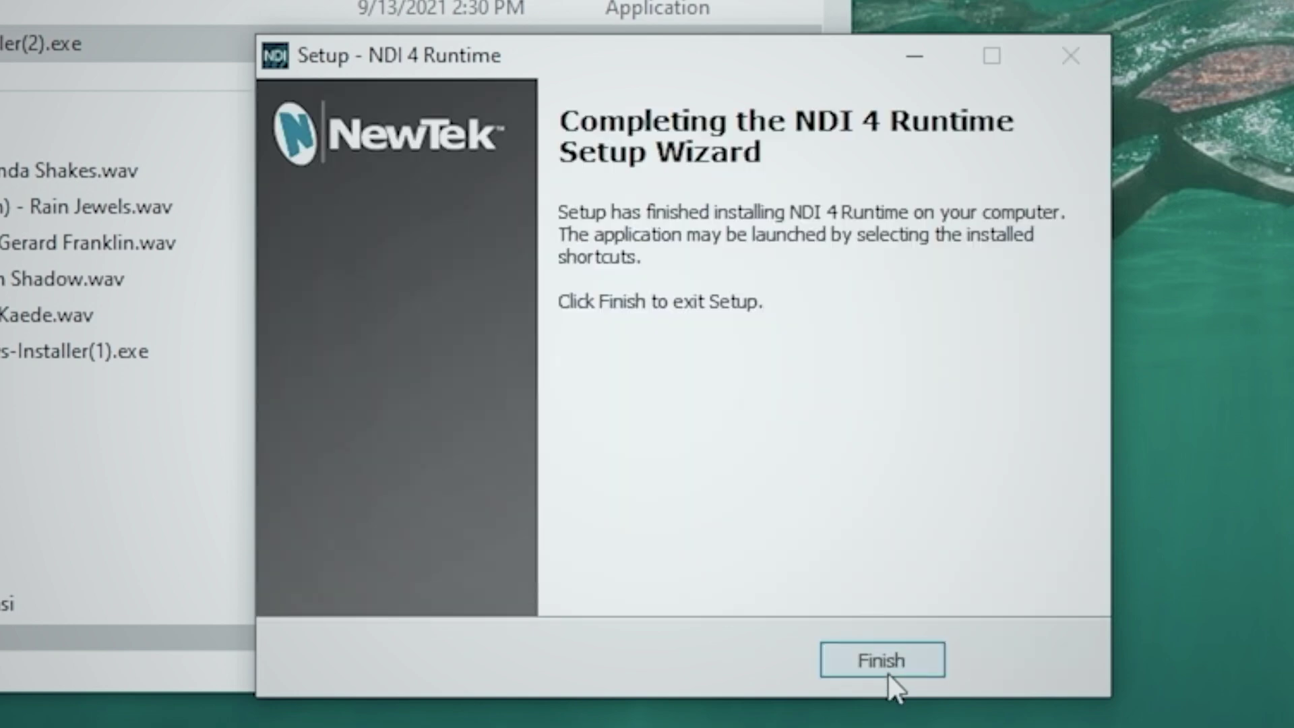
{"action": "left_click", "coordinate": [888, 673]}
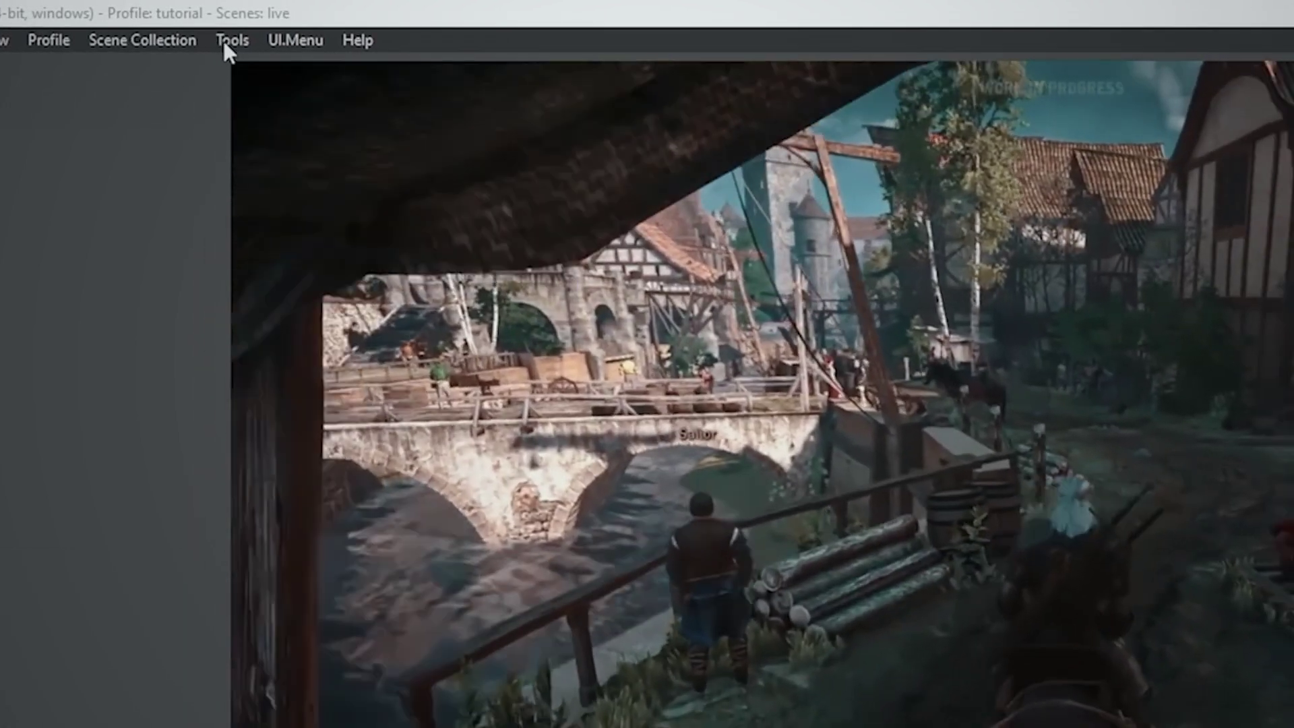
- Reach the NDI Output settings from the OBS Tools menu
{"action": "left_click", "coordinate": [191, 23]}
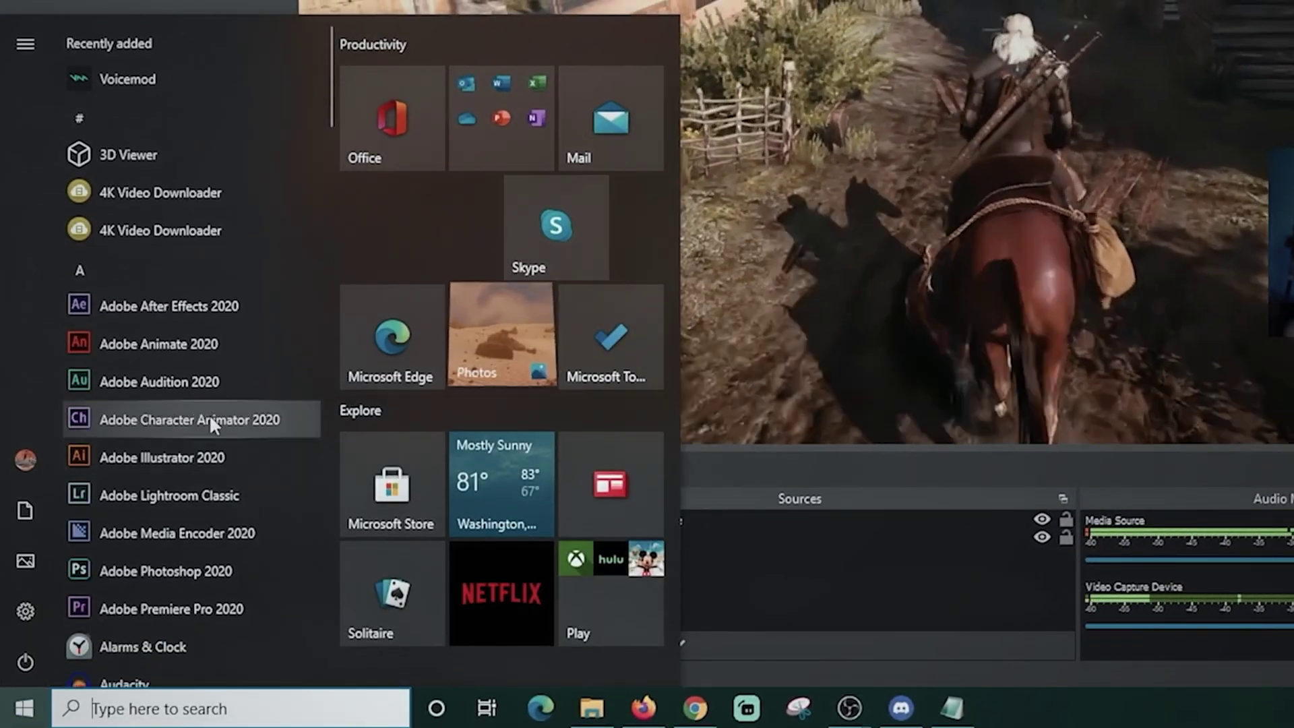
{"action": "scroll", "coordinate": [228, 381], "scroll_direction": "down", "scroll_amount": 3}
{"action": "scroll", "coordinate": [228, 382], "scroll_direction": "down", "scroll_amount": 4}
{"action": "scroll", "coordinate": [228, 382], "scroll_direction": "down", "scroll_amount": 4}
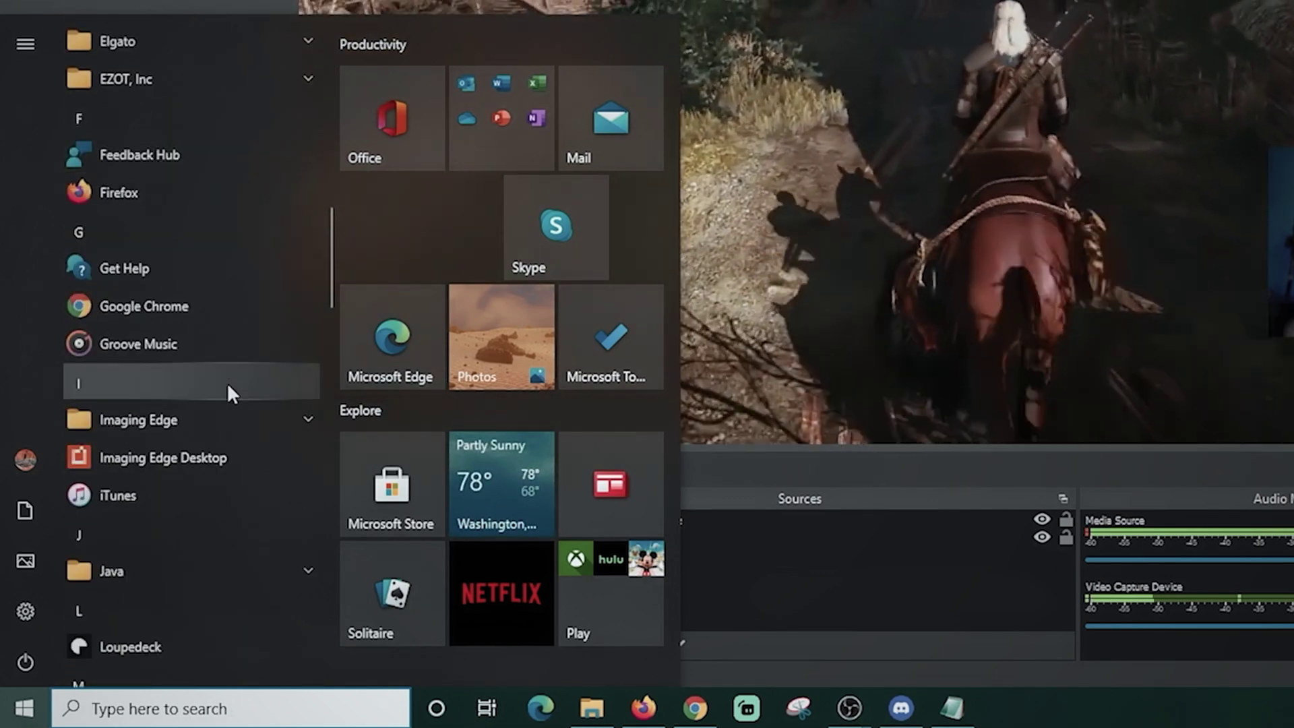
{"action": "scroll", "coordinate": [229, 386], "scroll_direction": "down", "scroll_amount": 1}
{"action": "scroll", "coordinate": [229, 385], "scroll_direction": "down", "scroll_amount": 3}
{"action": "scroll", "coordinate": [228, 386], "scroll_direction": "down", "scroll_amount": 4}
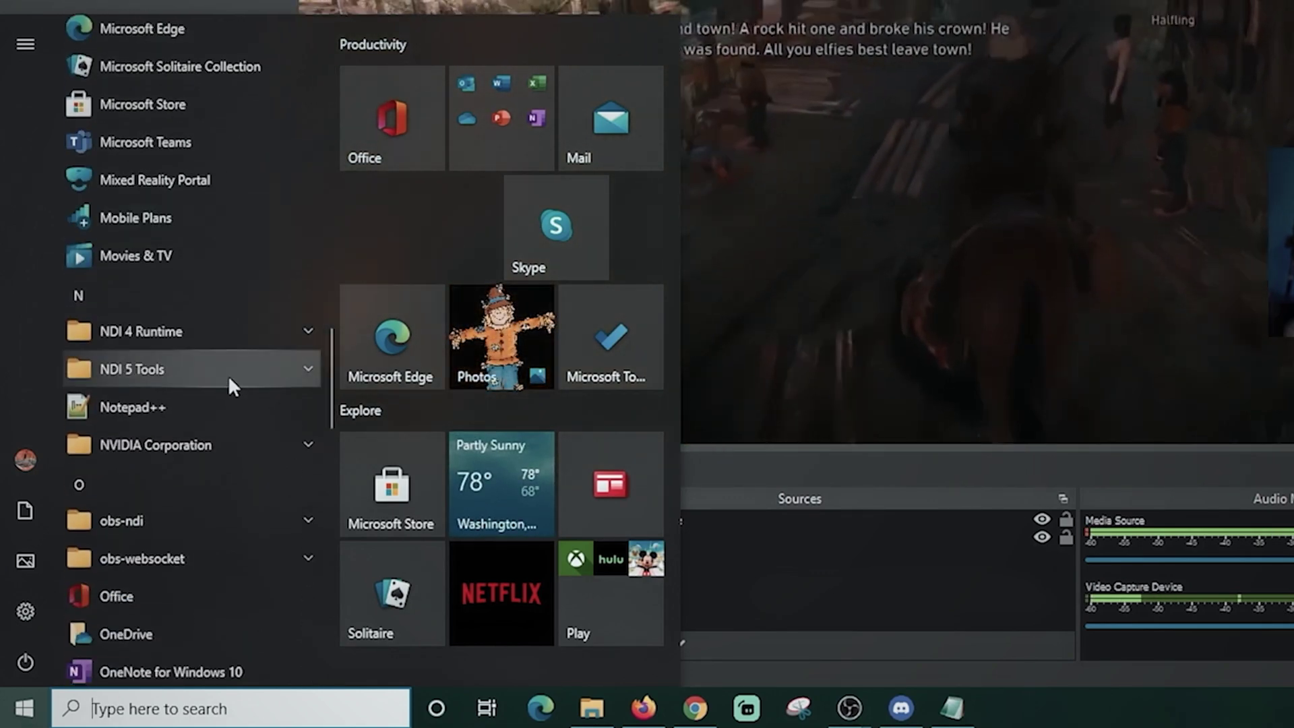
- Launch NDI Webcam Input from the NDI 5 Tools group in the Start menu
{"action": "left_click", "coordinate": [301, 370]}
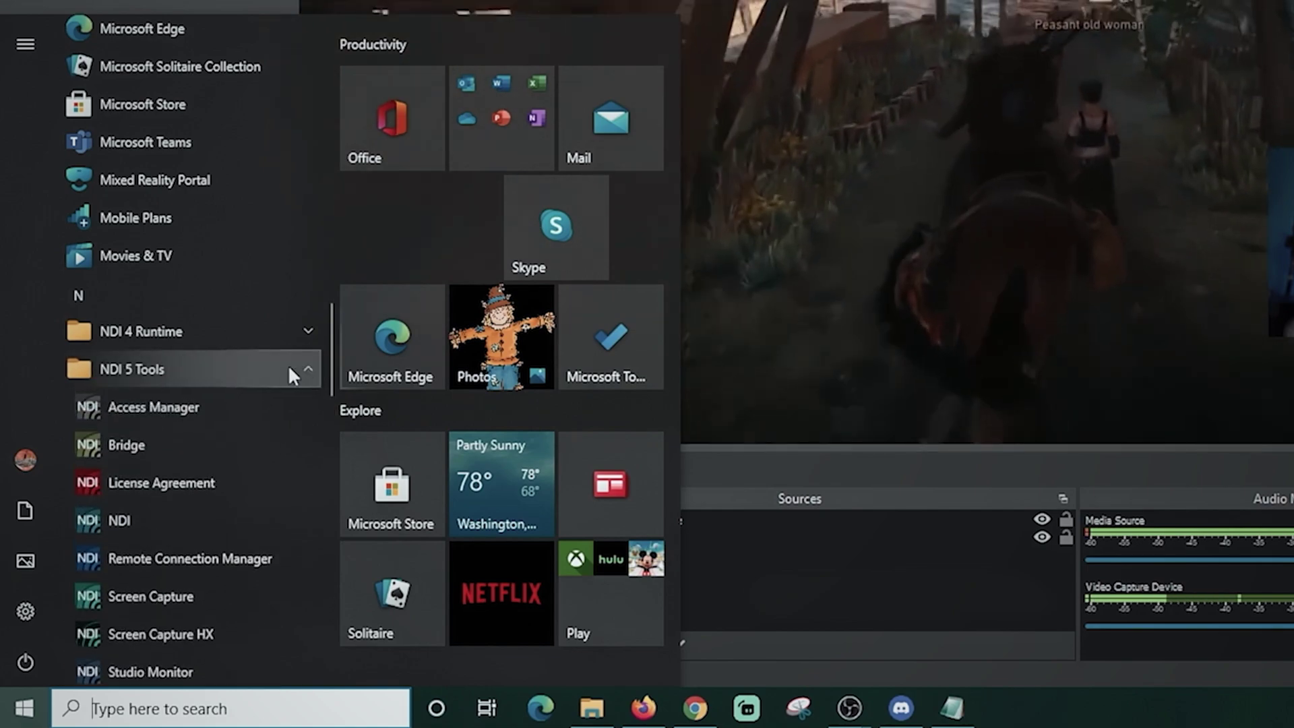
{"action": "scroll", "coordinate": [192, 425], "scroll_direction": "down", "scroll_amount": 3}
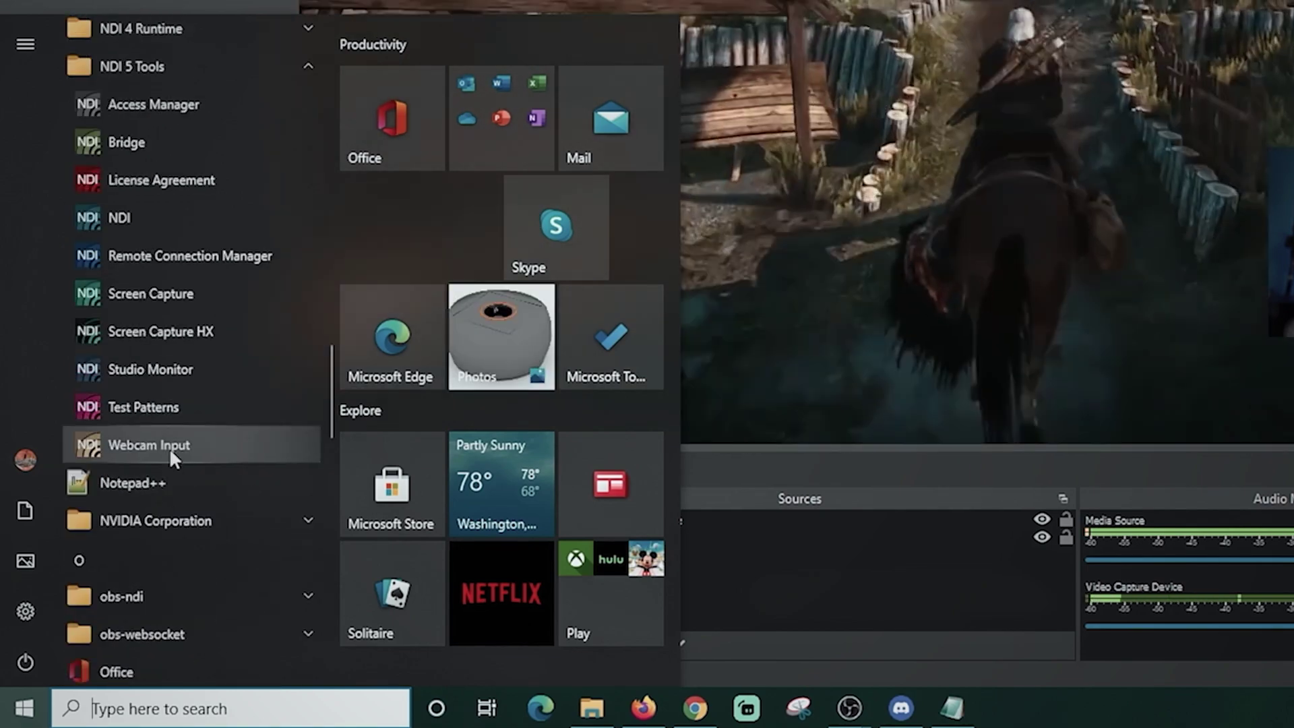
{"action": "left_click", "coordinate": [169, 449]}
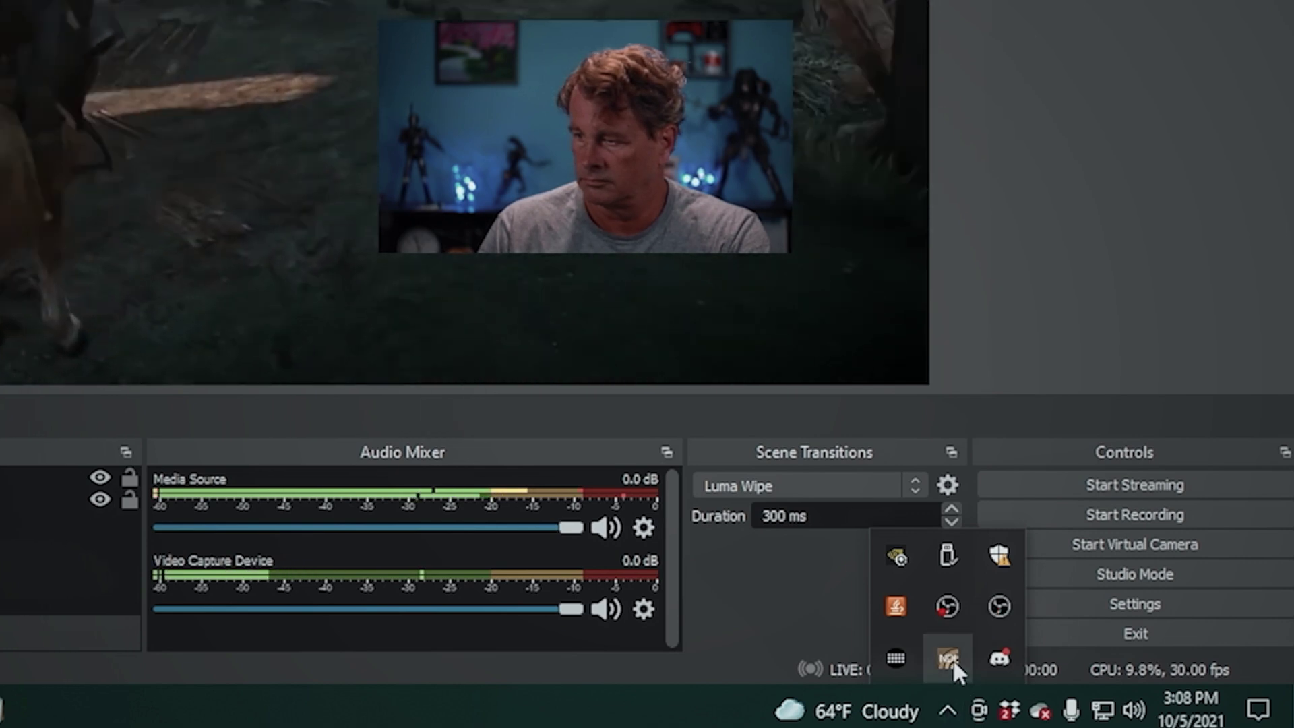
- Set the NDI Virtual Input tray icon's source to MAIN > OBS and recheck its options
{"action": "right_click", "coordinate": [947, 657]}
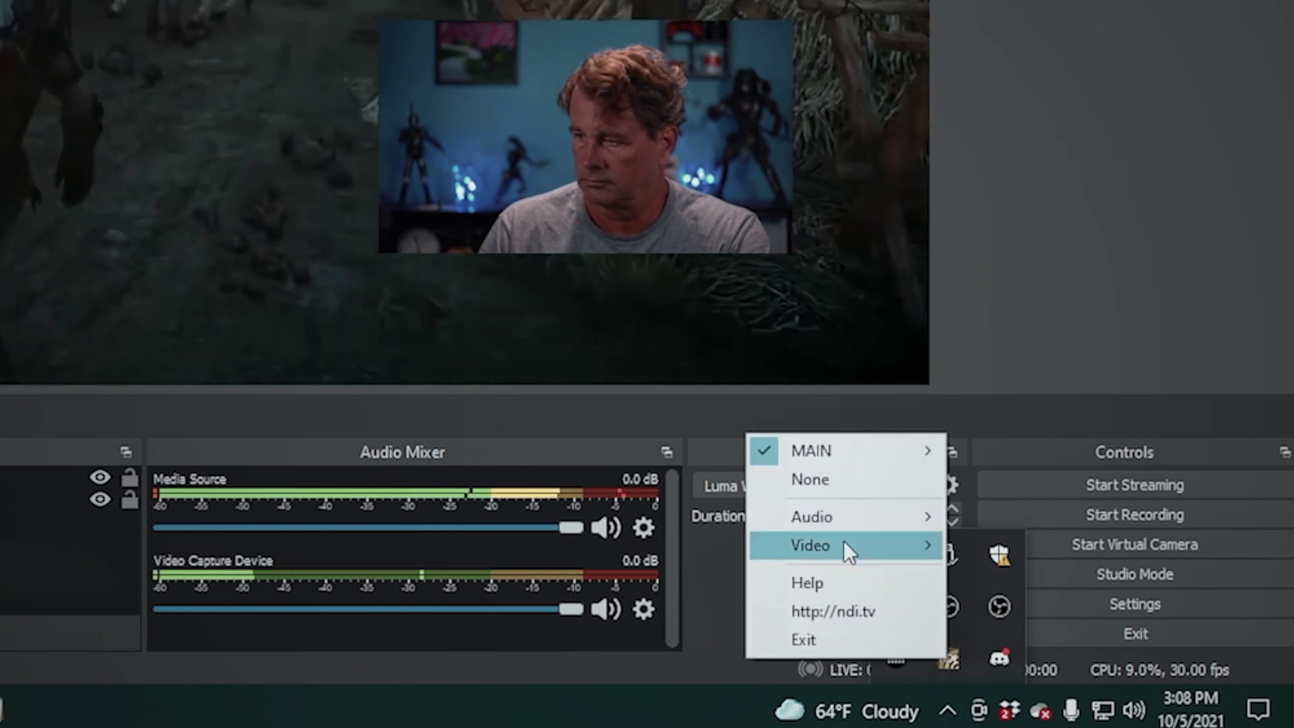
{"action": "mouse_move", "coordinate": [830, 450]}
{"action": "left_click", "coordinate": [1012, 450]}
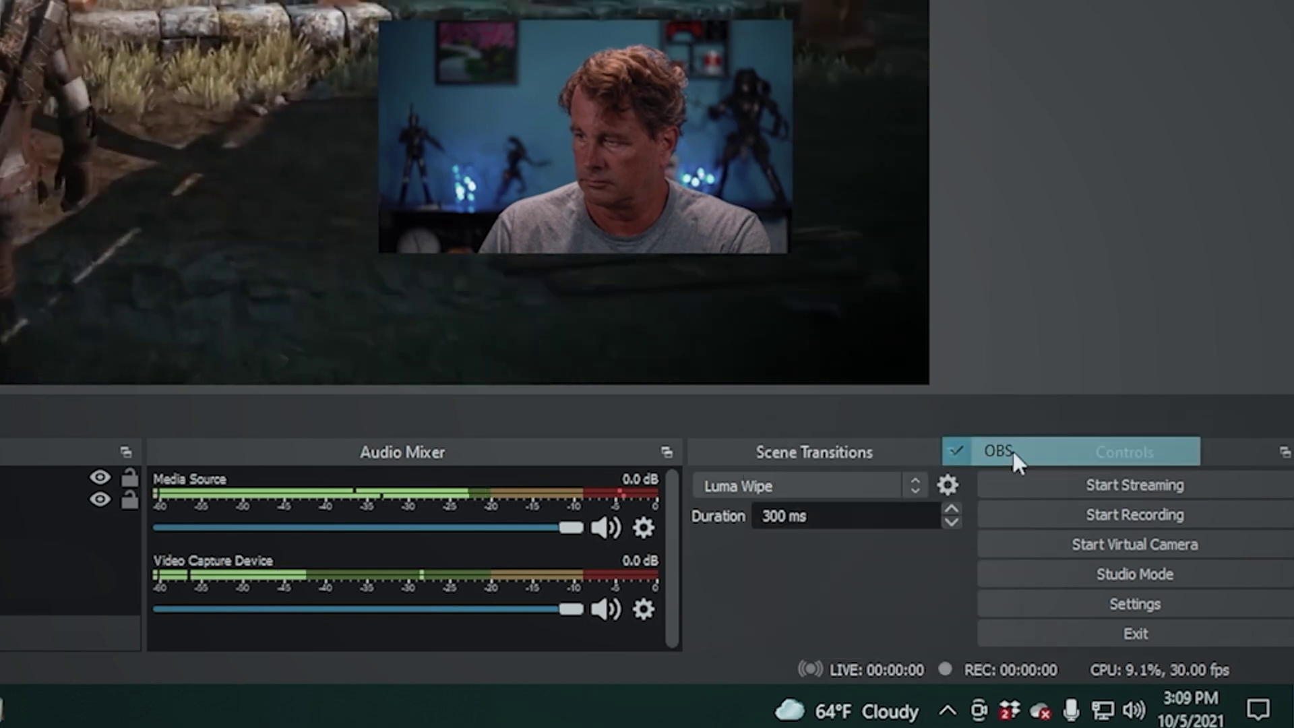
{"action": "left_click", "coordinate": [949, 708]}
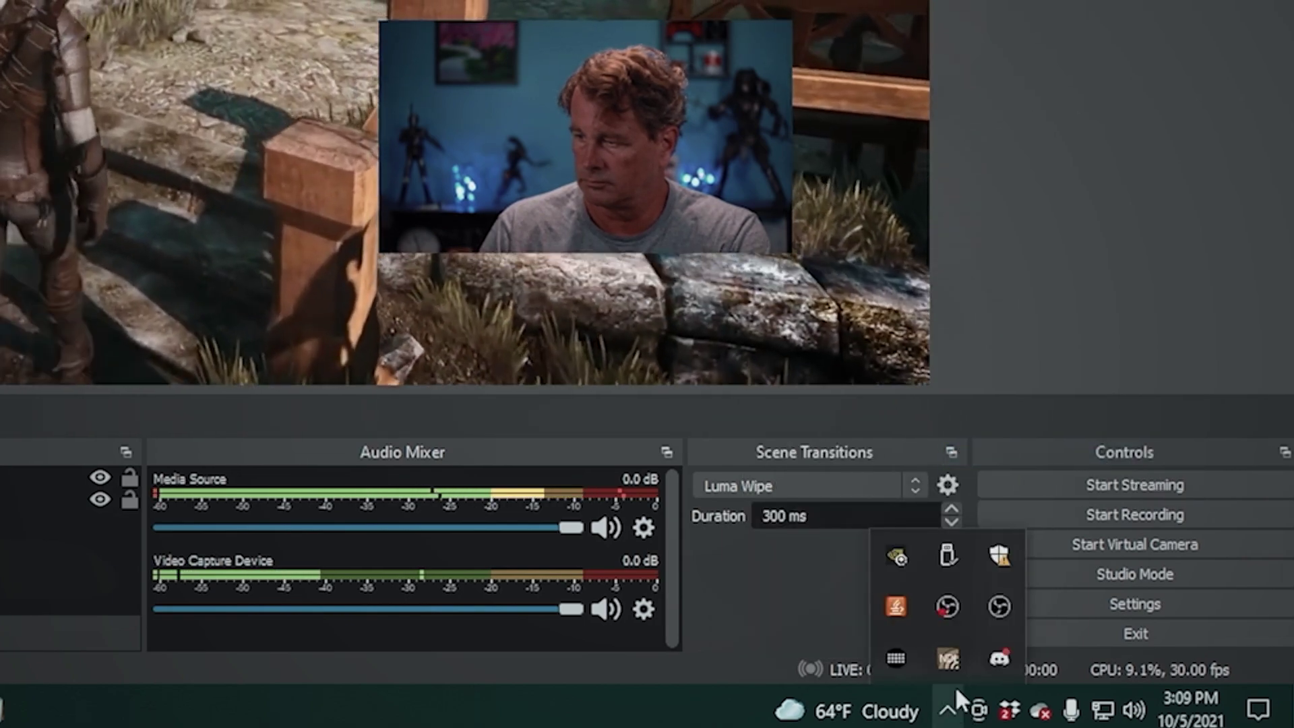
{"action": "right_click", "coordinate": [949, 655]}
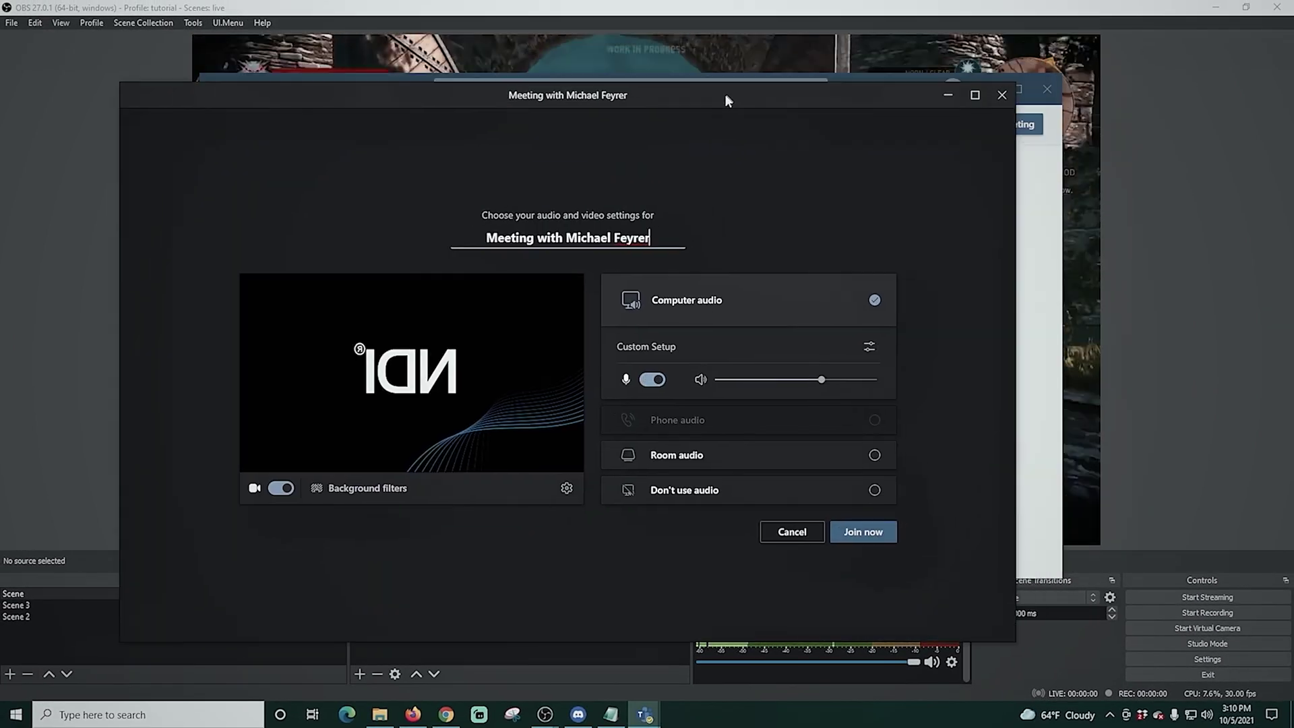
- Turn the meeting camera off in the pre-join screen and bring up Device settings
{"action": "left_click_drag", "start_coordinate": [805, 30], "coordinate": [718, 85]}
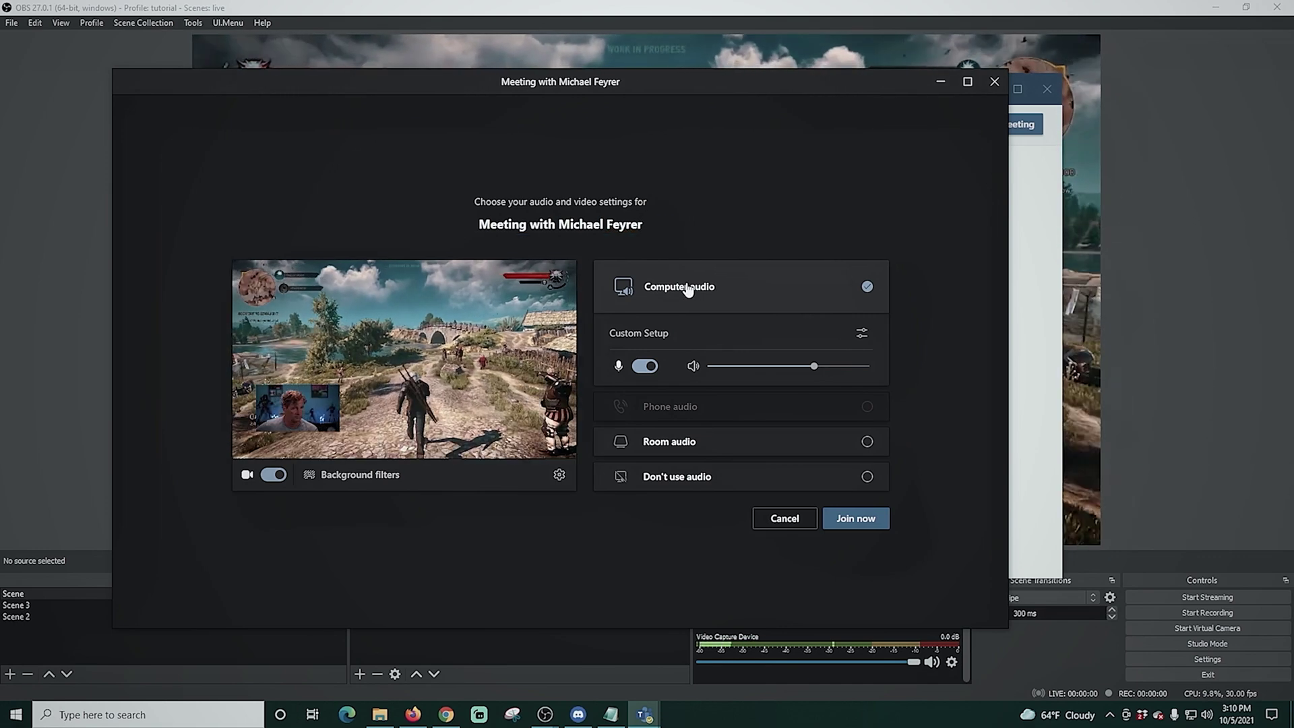
{"action": "left_click", "coordinate": [273, 476]}
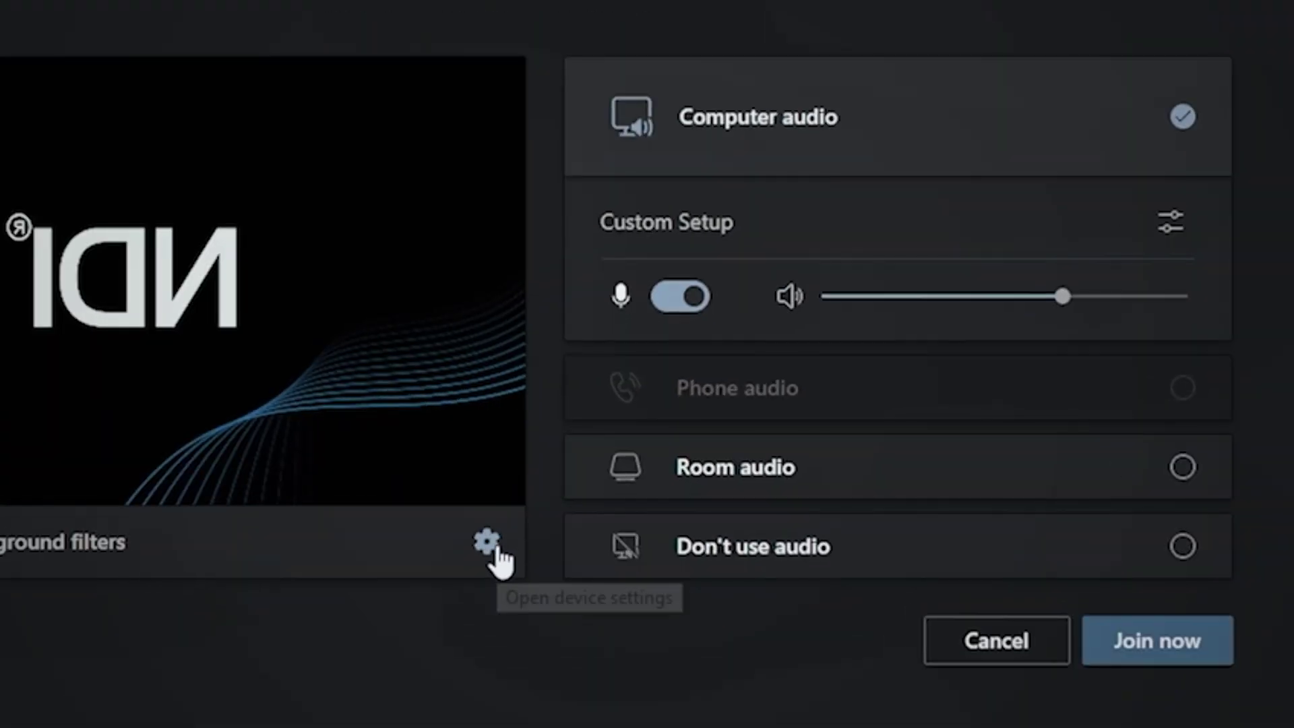
{"action": "left_click", "coordinate": [560, 474]}
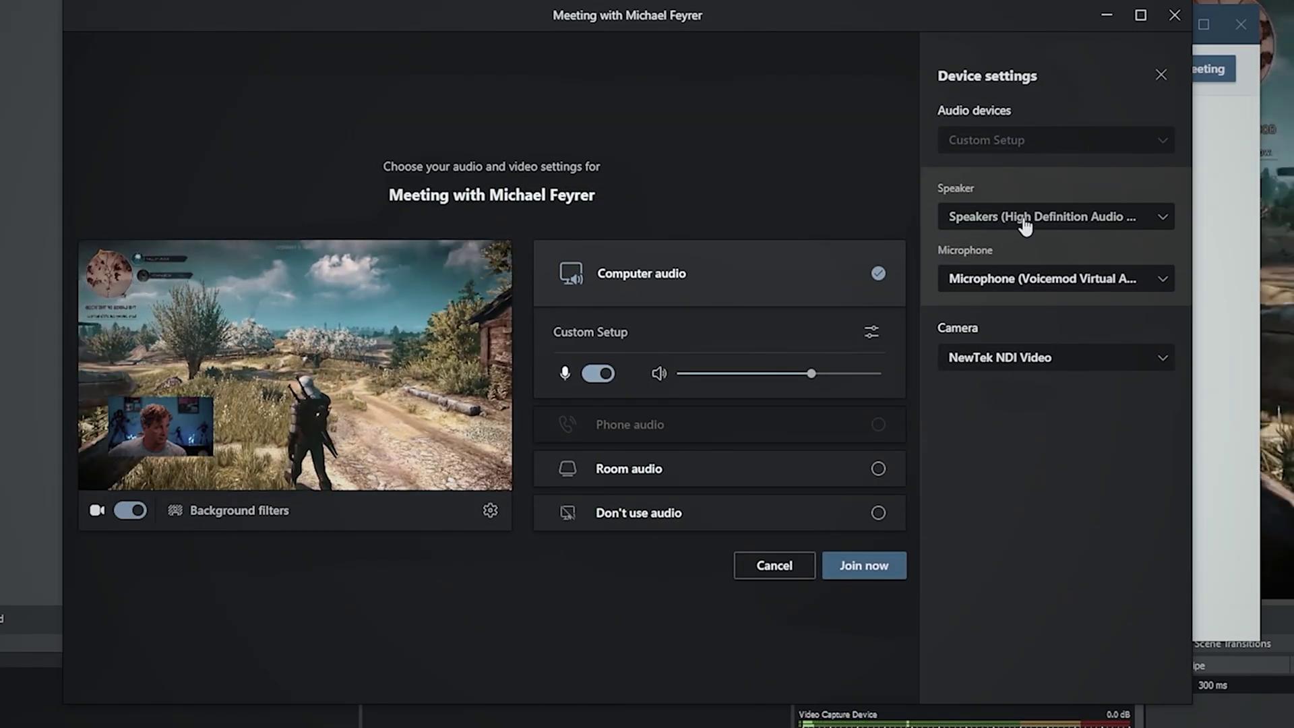
- Keep the current speaker, set the microphone to Line (NewTek NDI Audio) and join the meeting
{"action": "left_click", "coordinate": [1026, 225]}
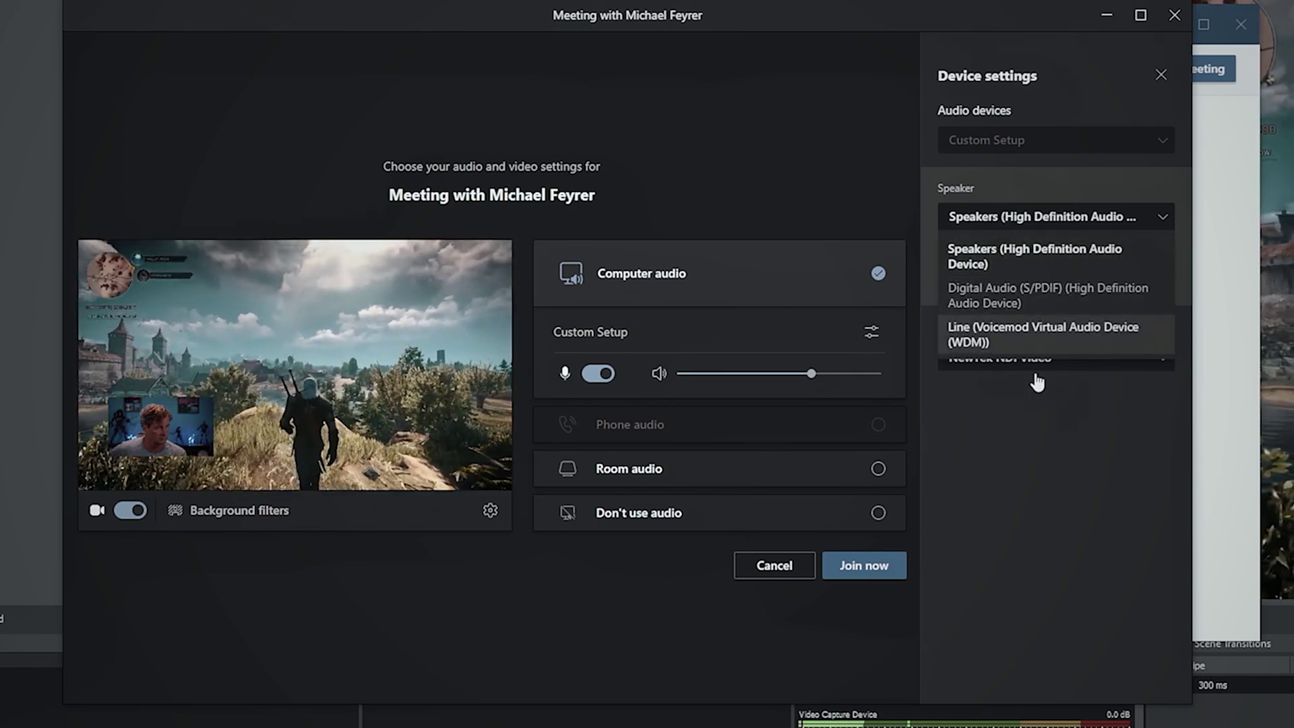
{"action": "left_click", "coordinate": [1037, 403]}
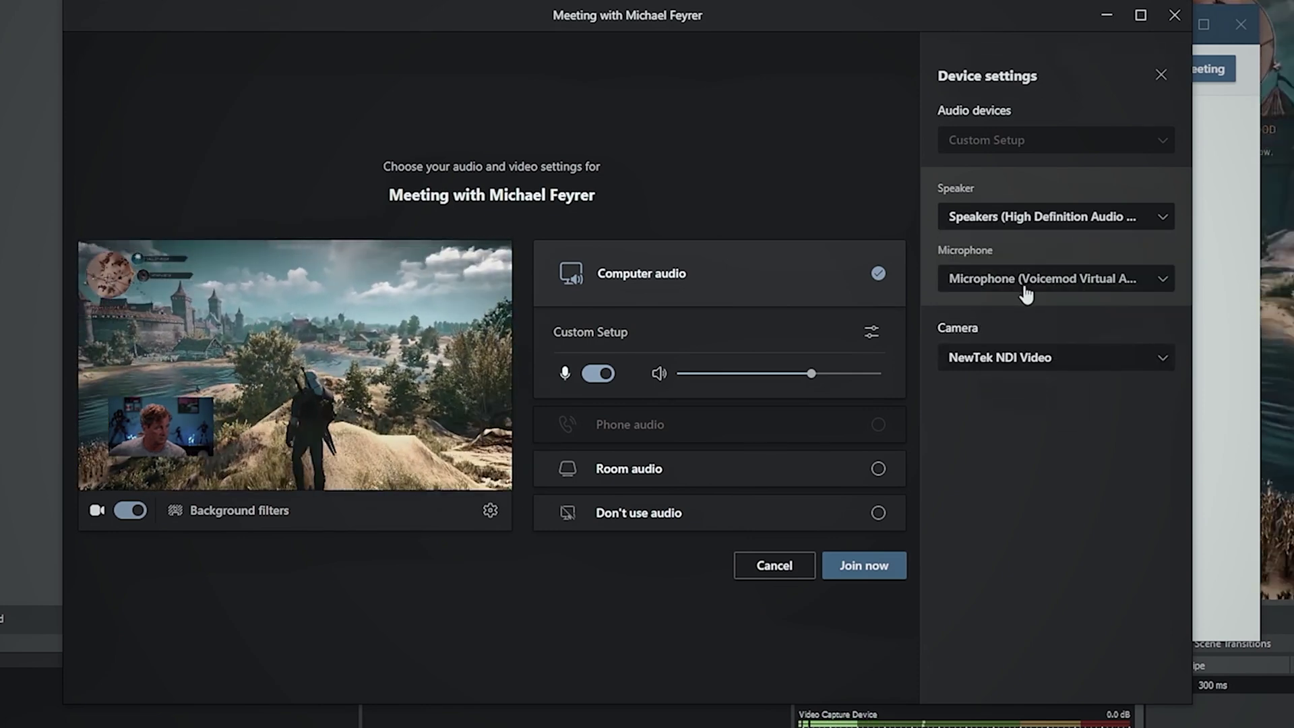
{"action": "left_click", "coordinate": [1026, 283]}
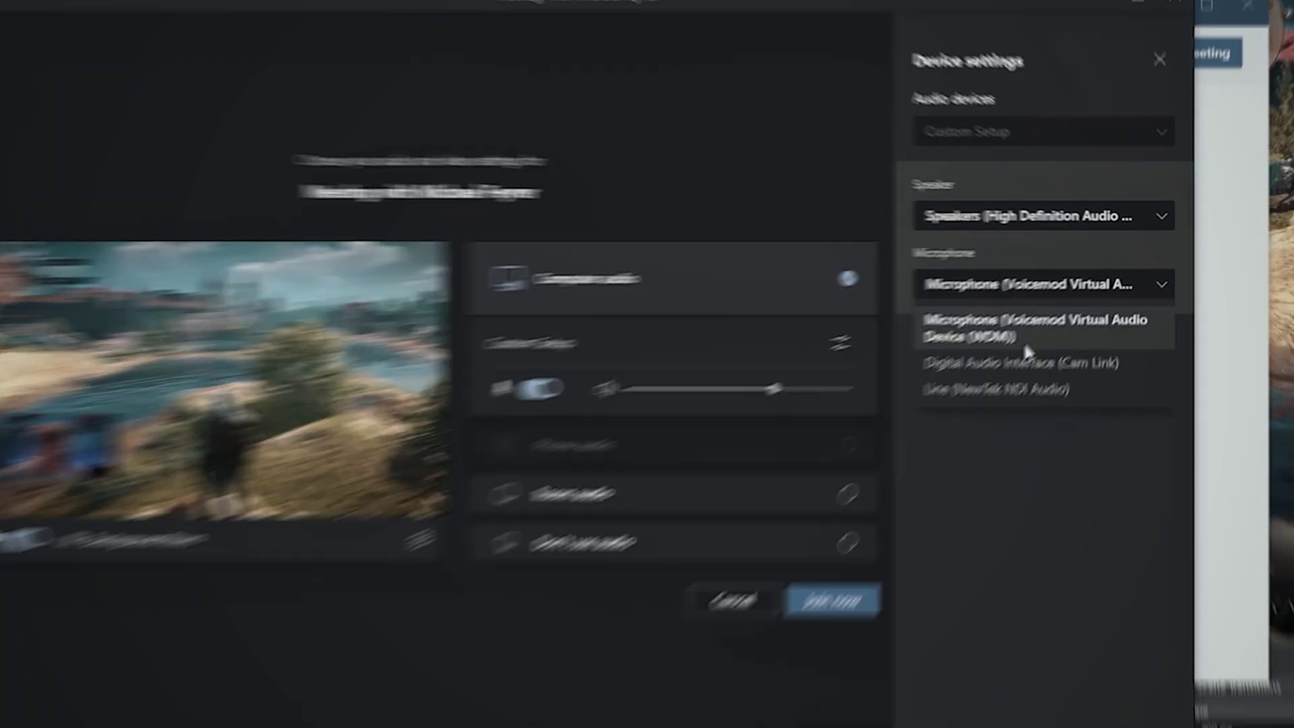
{"action": "left_click", "coordinate": [995, 388]}
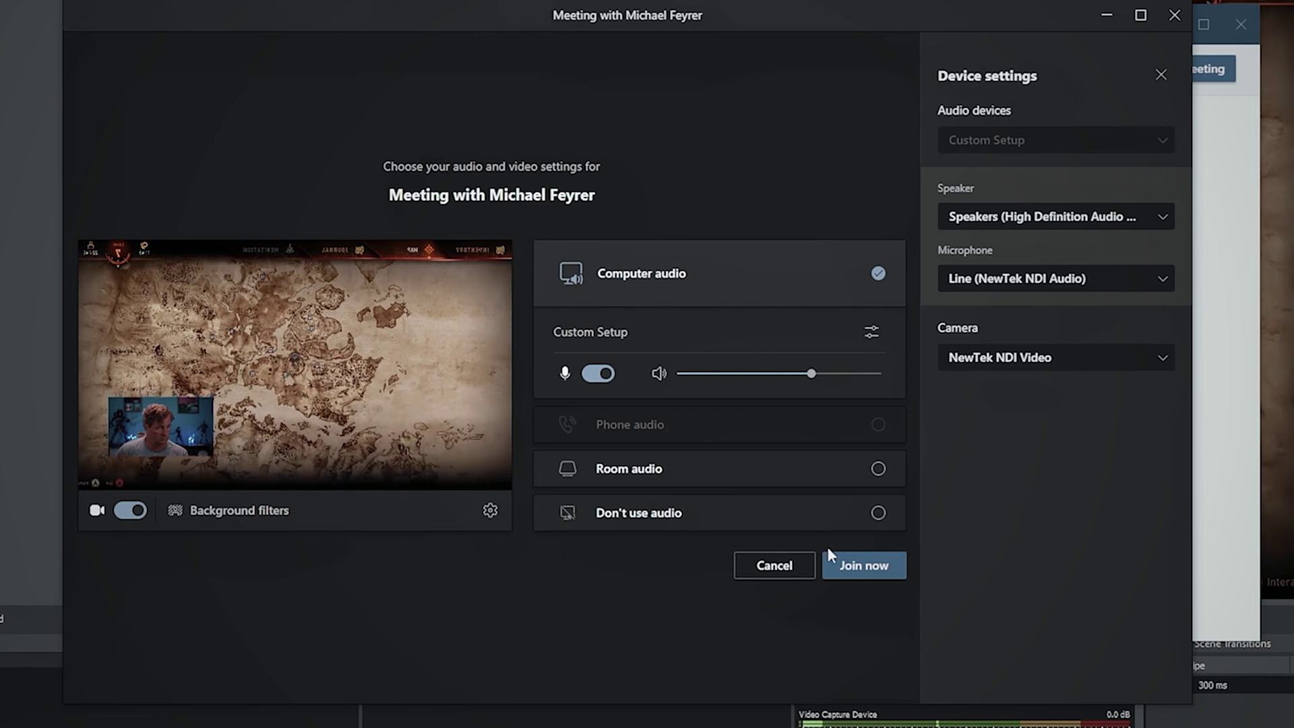
{"action": "left_click", "coordinate": [860, 567]}
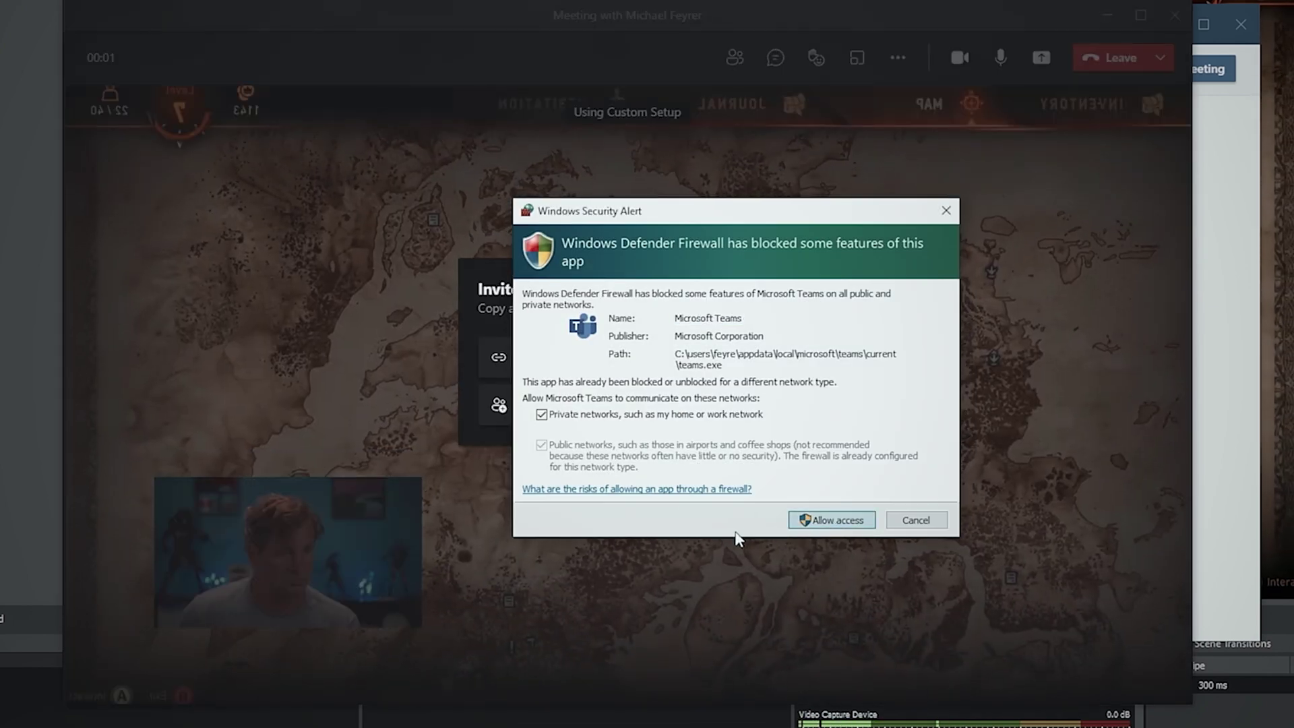
- Allow Teams through the Windows firewall and reposition the meeting window
{"action": "left_click", "coordinate": [832, 521]}
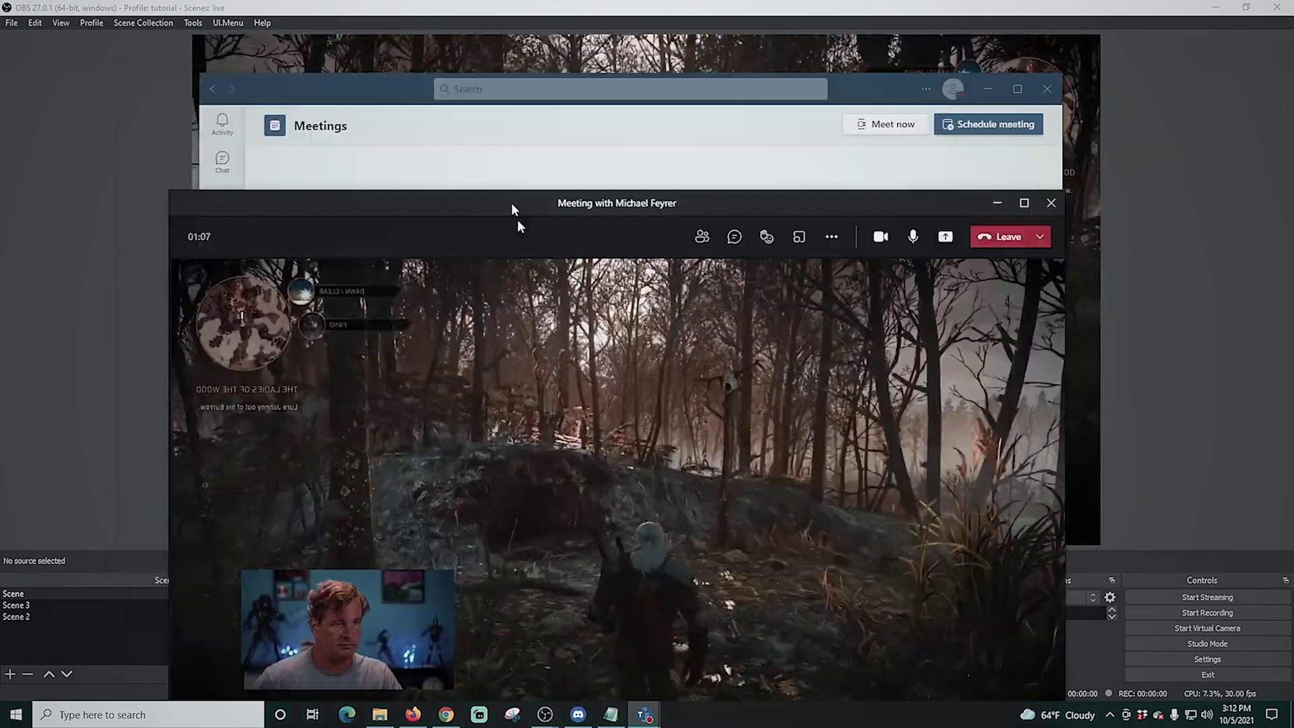
{"action": "left_click_drag", "start_coordinate": [512, 210], "coordinate": [539, 130]}
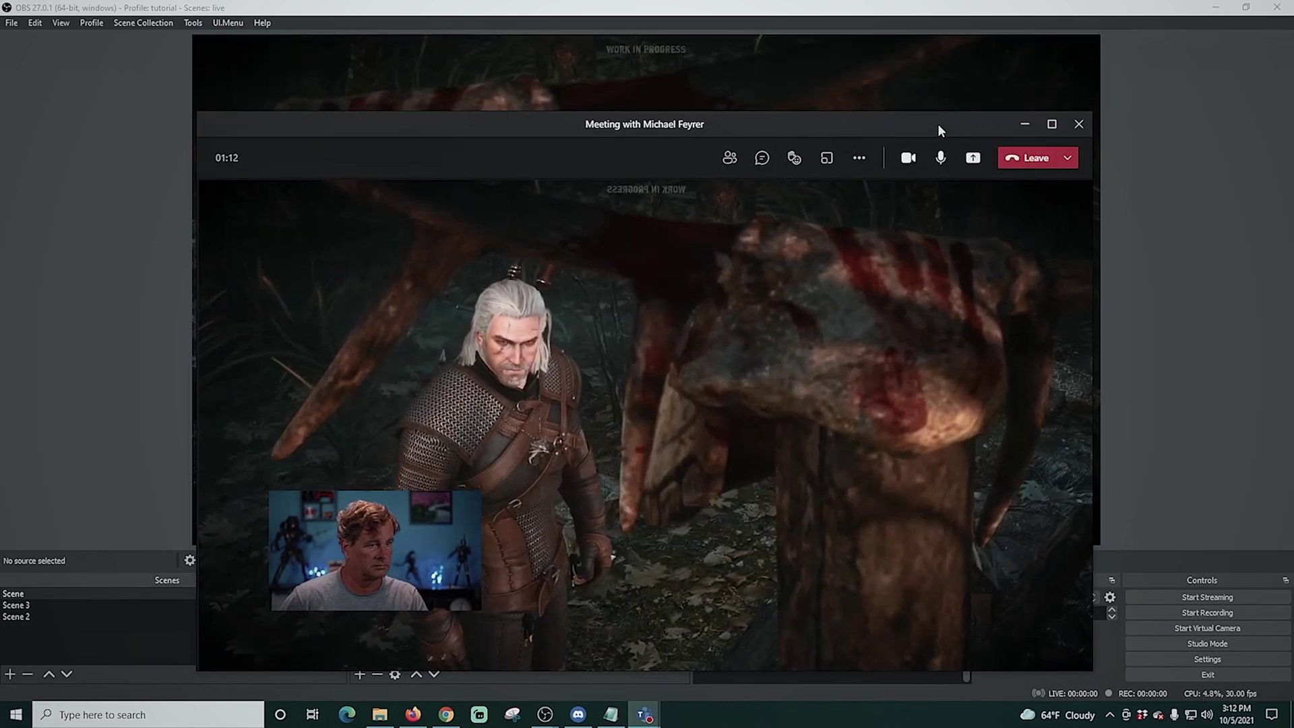
{"action": "mouse_move", "coordinate": [945, 125]}
{"action": "left_mouse_down"}
{"action": "mouse_move", "coordinate": [983, 398]}
{"action": "mouse_move", "coordinate": [909, 502]}
{"action": "left_mouse_up"}
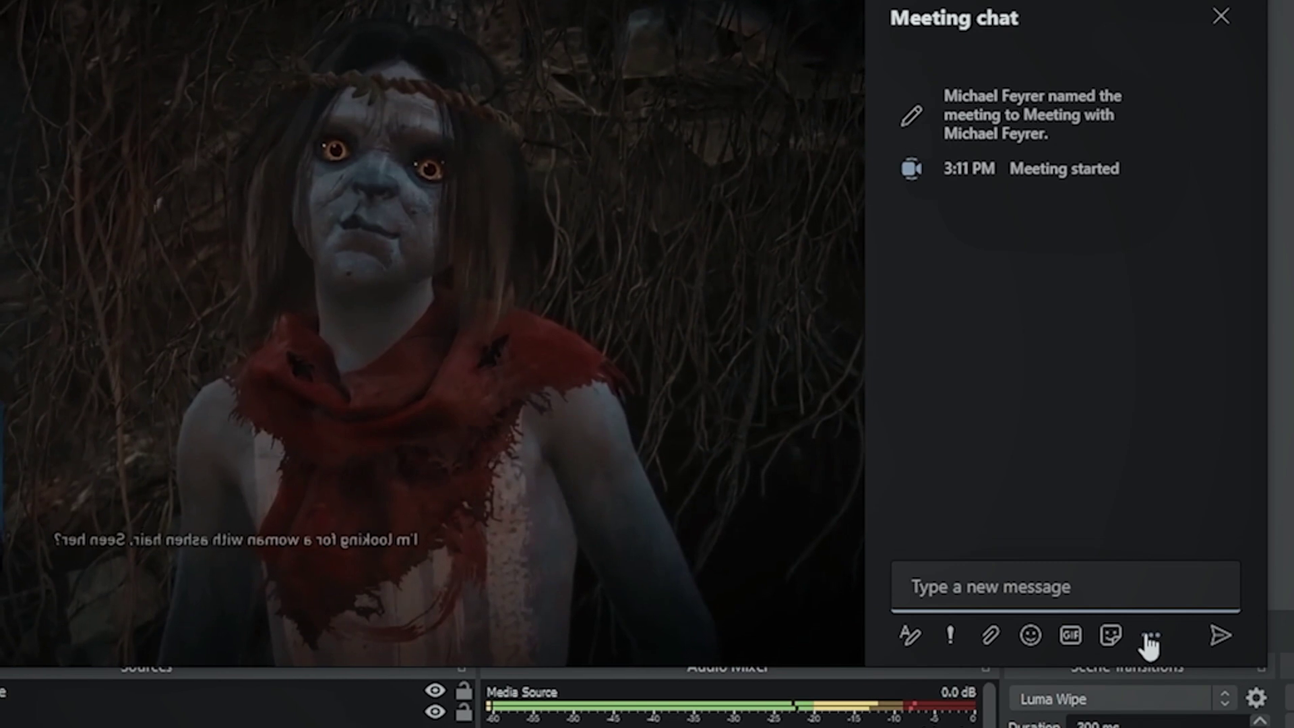
- Narrow the Teams window, snap it to the right half and fill the left half with OBS
{"action": "left_click", "coordinate": [1148, 642]}
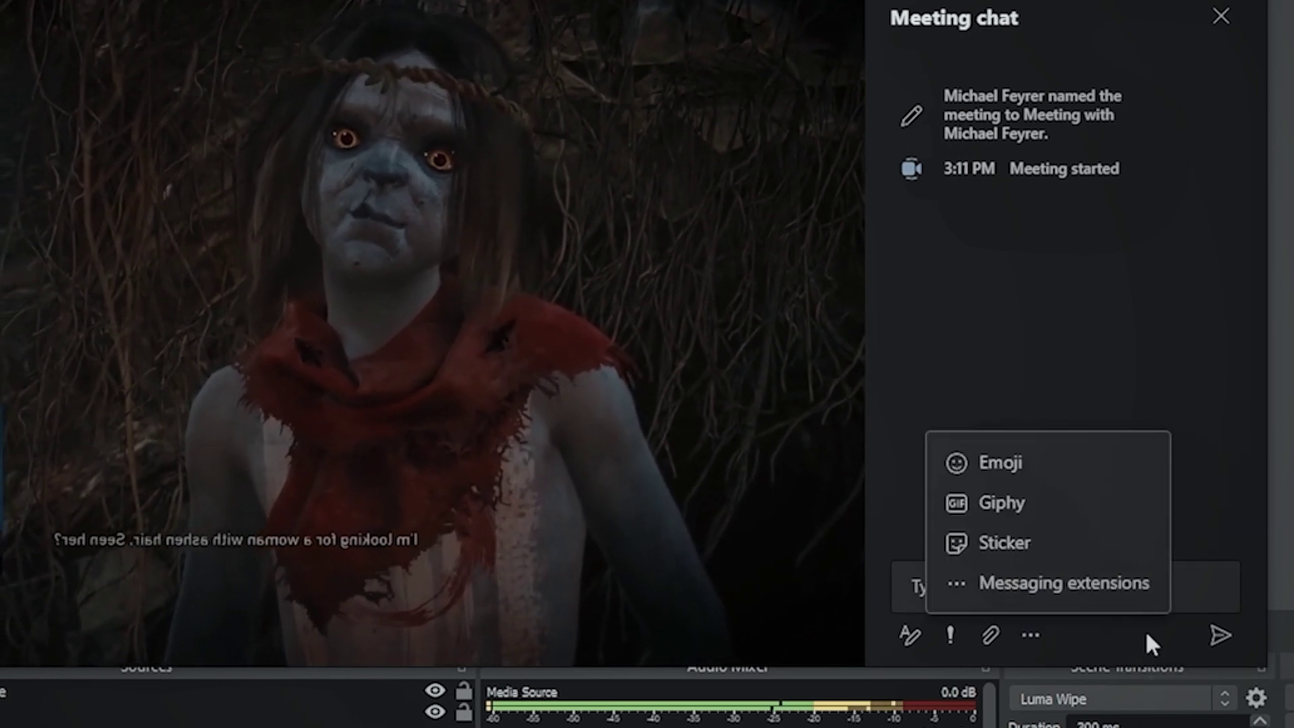
{"action": "left_click", "coordinate": [1151, 637]}
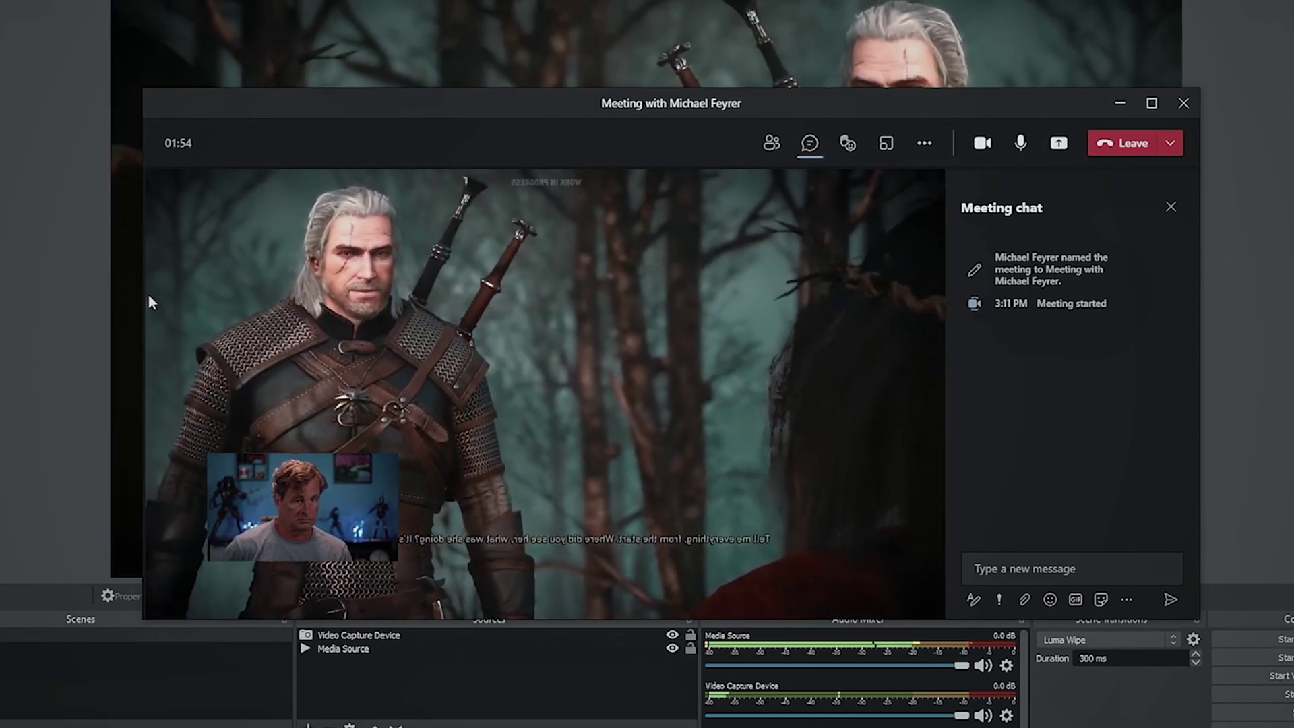
{"action": "left_click_drag", "start_coordinate": [146, 295], "coordinate": [564, 295]}
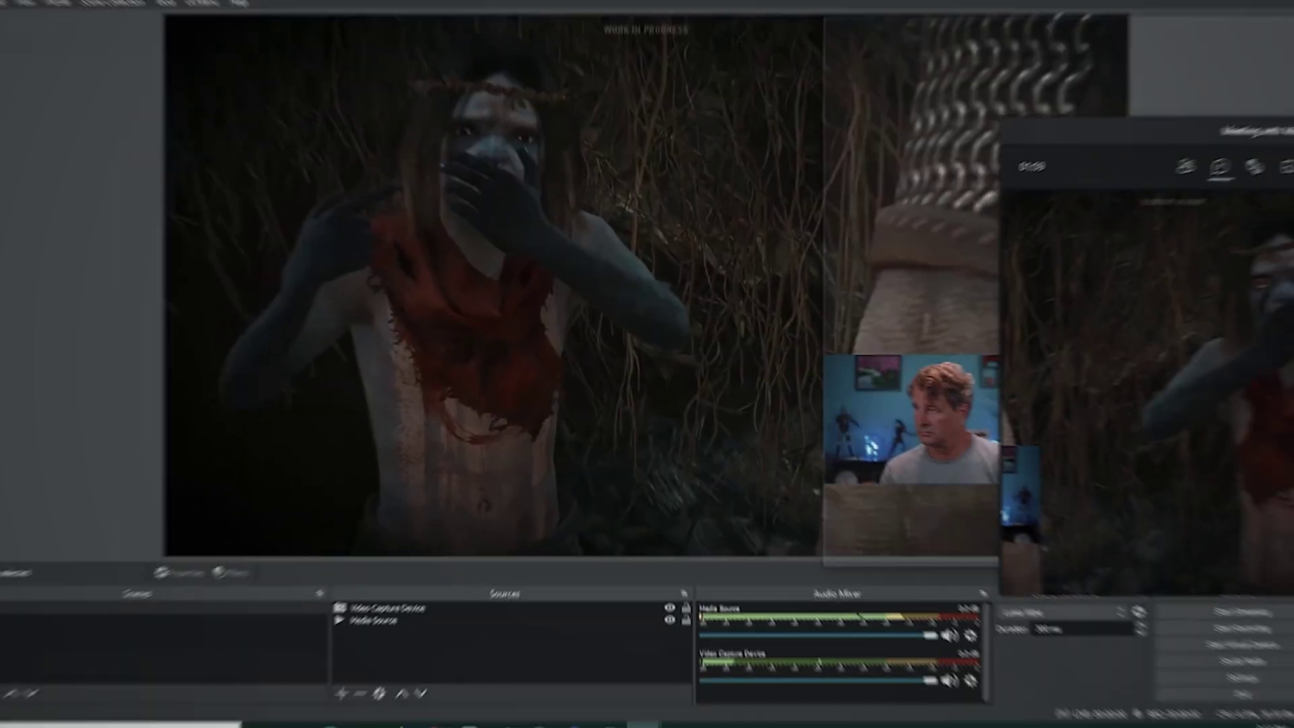
{"action": "left_click_drag", "start_coordinate": [936, 110], "coordinate": [1293, 131]}
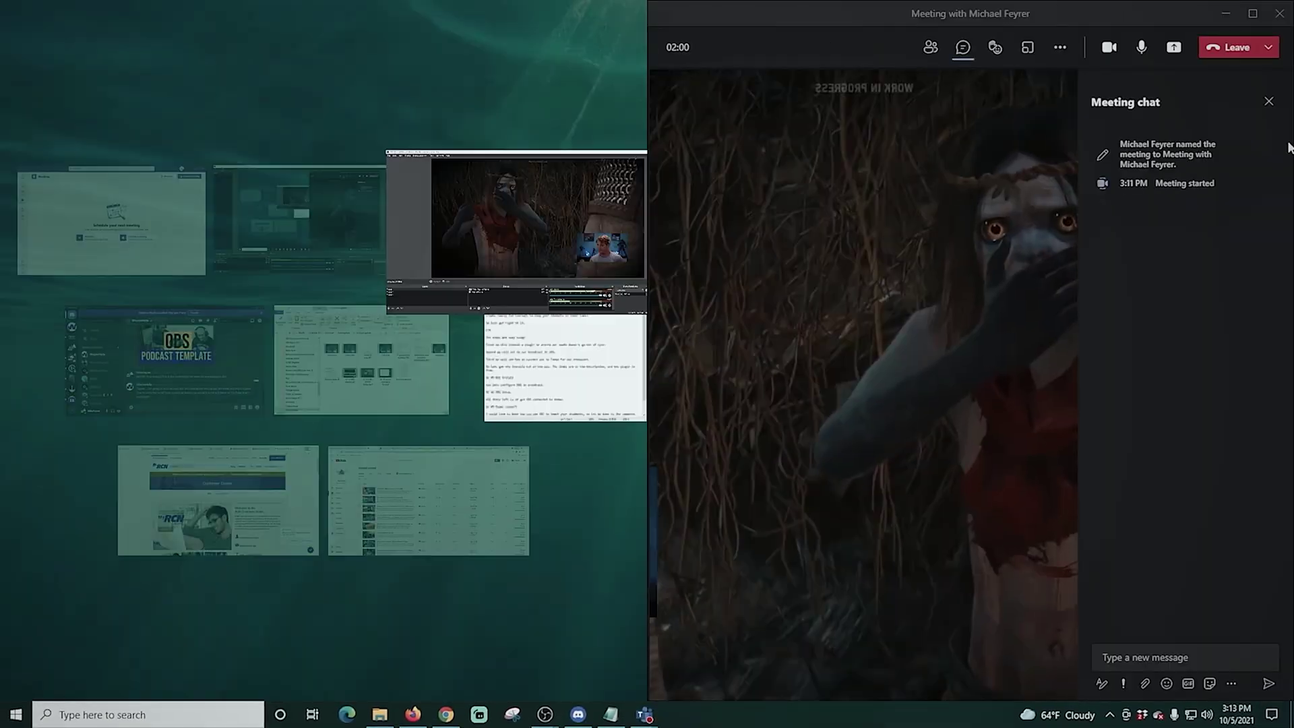
{"action": "left_click", "coordinate": [520, 227]}
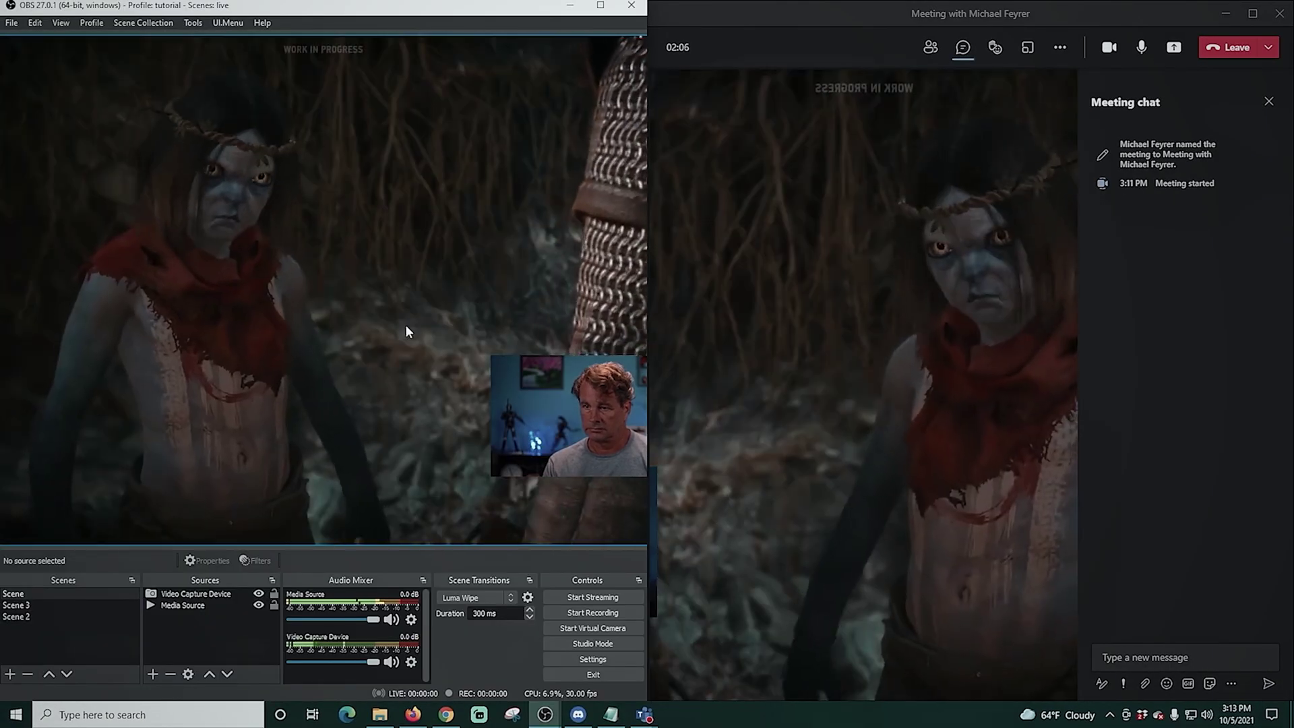
- Select the game and webcam sources in the OBS preview, adjust its scaling and resize the window
{"action": "left_click", "coordinate": [404, 328]}
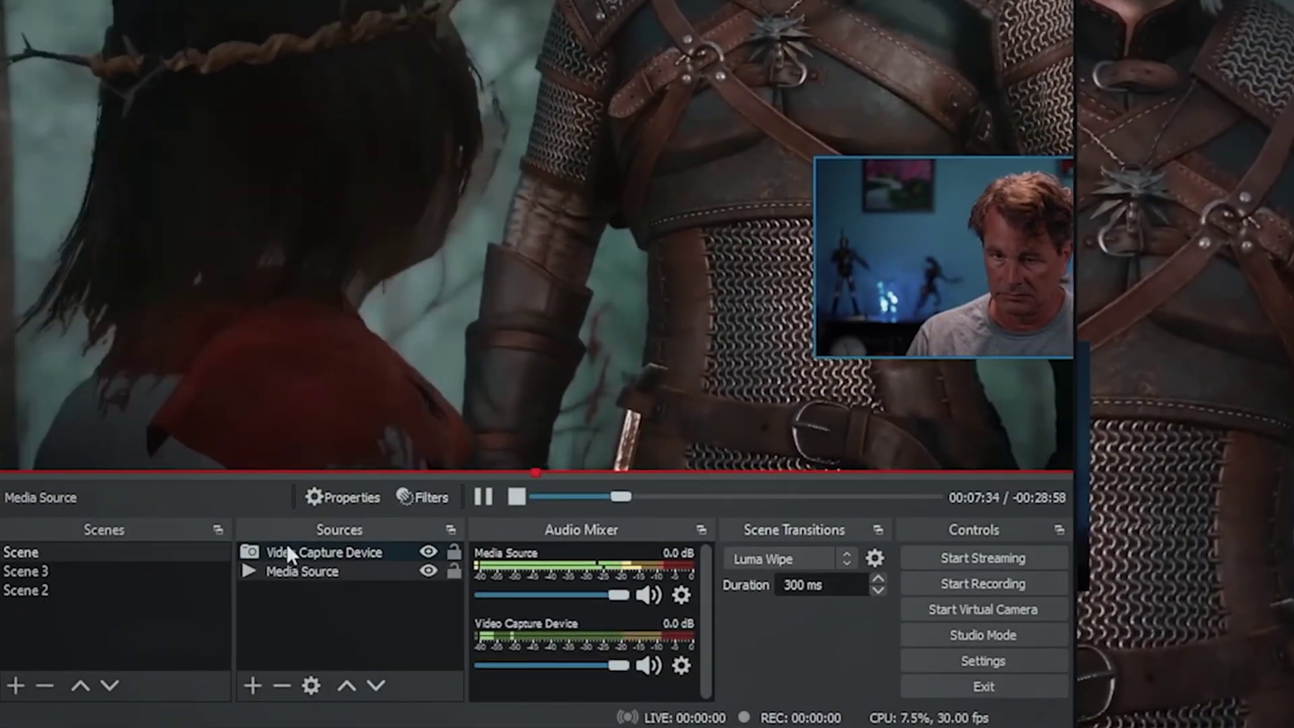
{"action": "left_click", "coordinate": [288, 550]}
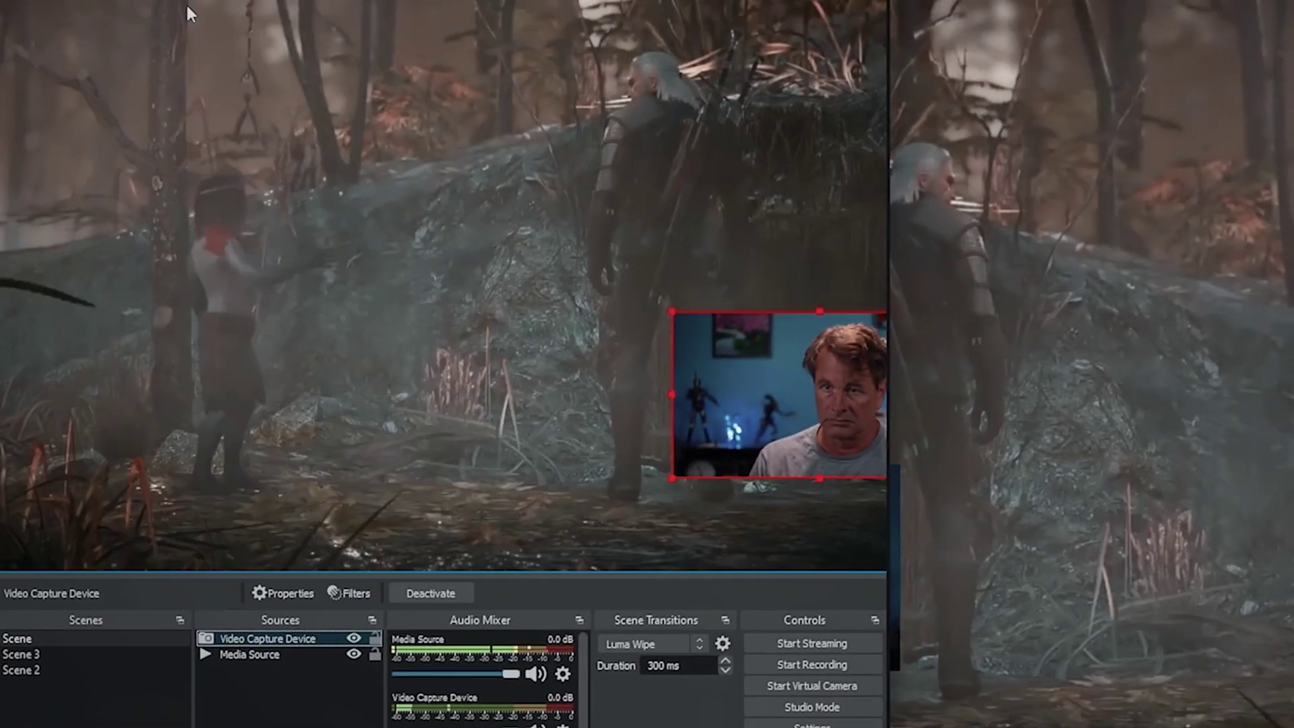
{"action": "right_click", "coordinate": [186, 4]}
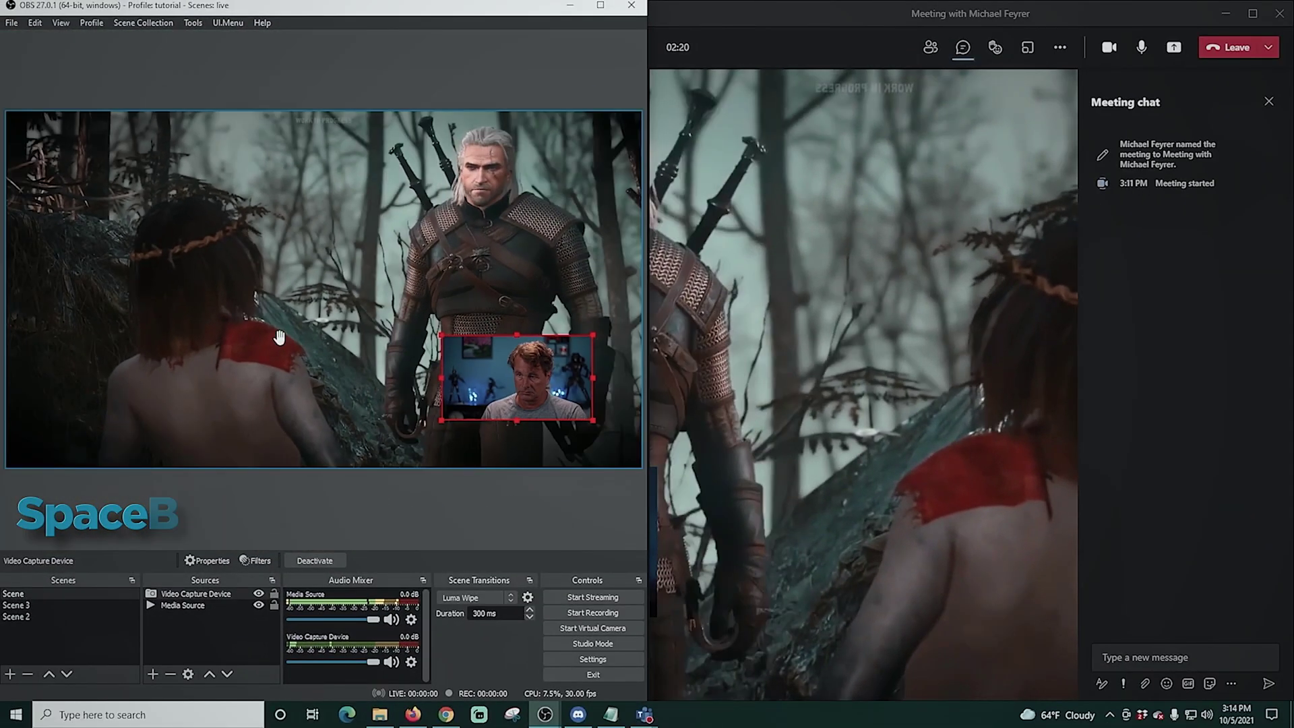
{"action": "scroll", "coordinate": [279, 337], "scroll_direction": "down", "scroll_amount": 1}
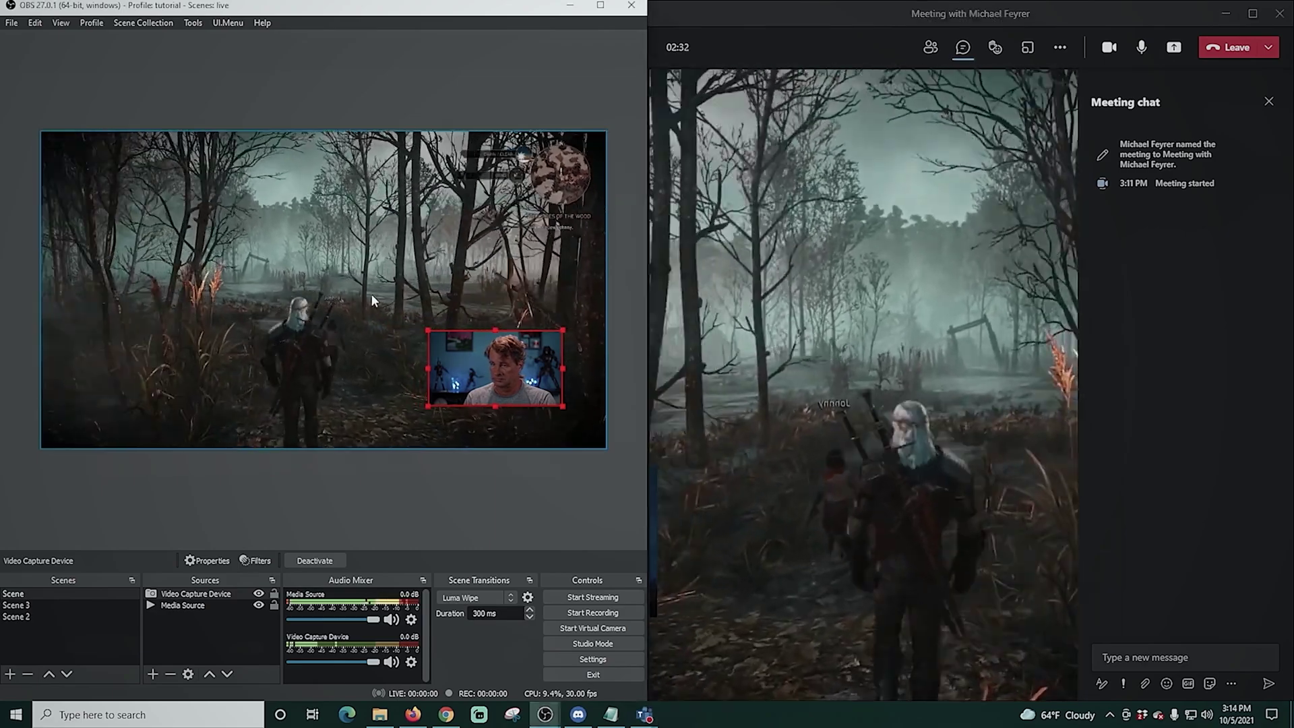
{"action": "left_click", "coordinate": [369, 272]}
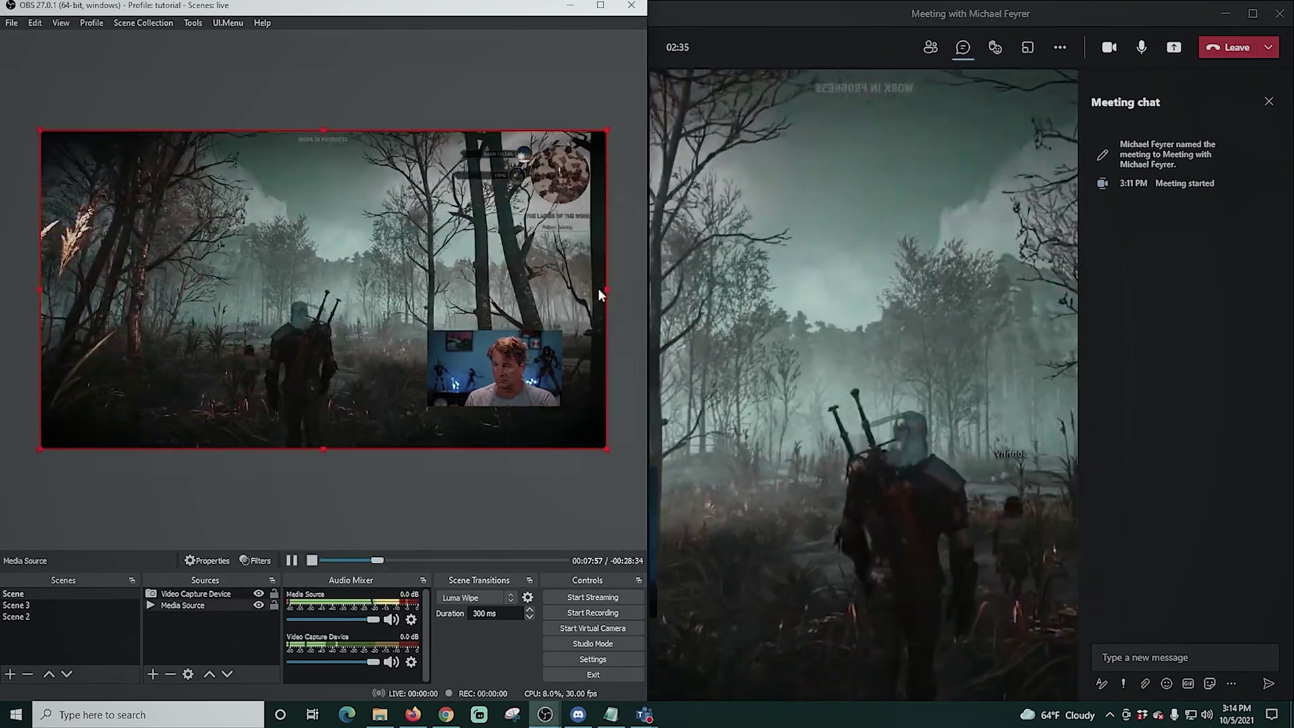
{"action": "left_click_drag", "start_coordinate": [650, 284], "coordinate": [655, 284]}
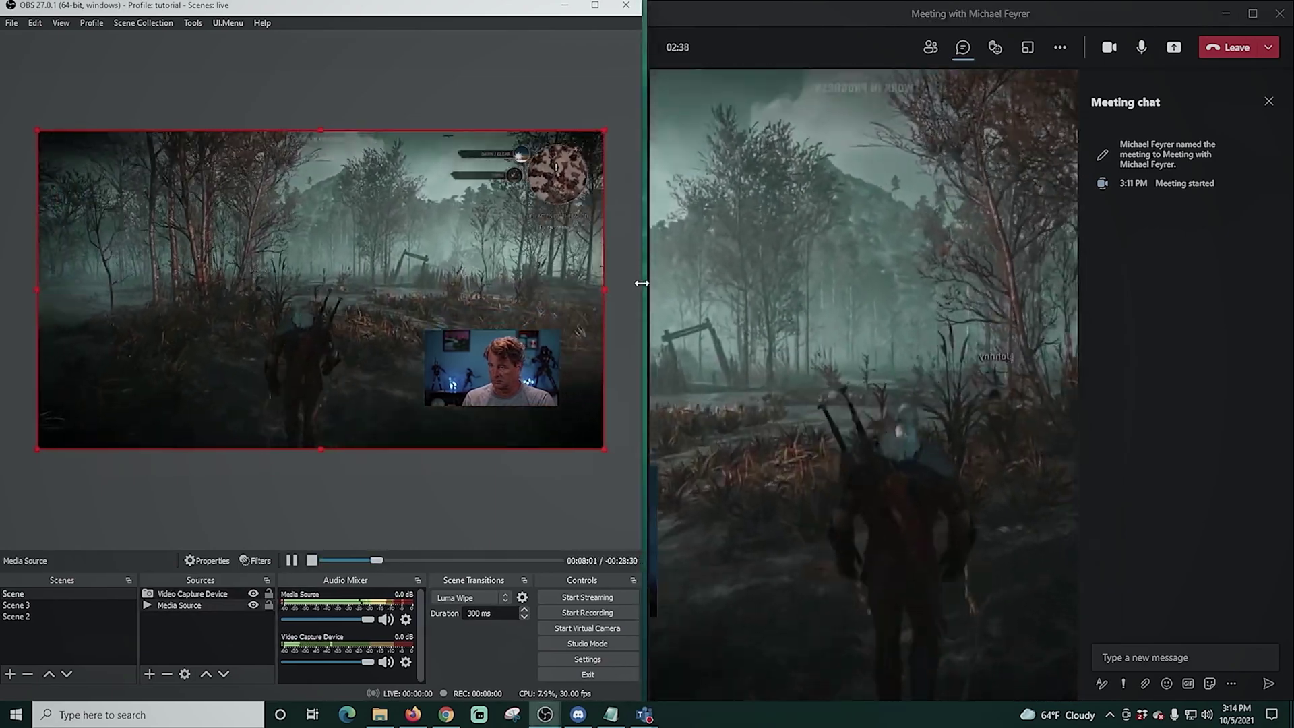
- Enlarge OBS's scene preview with game footage and webcam inset, keeping the Teams chat column visible on the right
{"action": "left_click_drag", "start_coordinate": [642, 284], "coordinate": [1078, 297]}
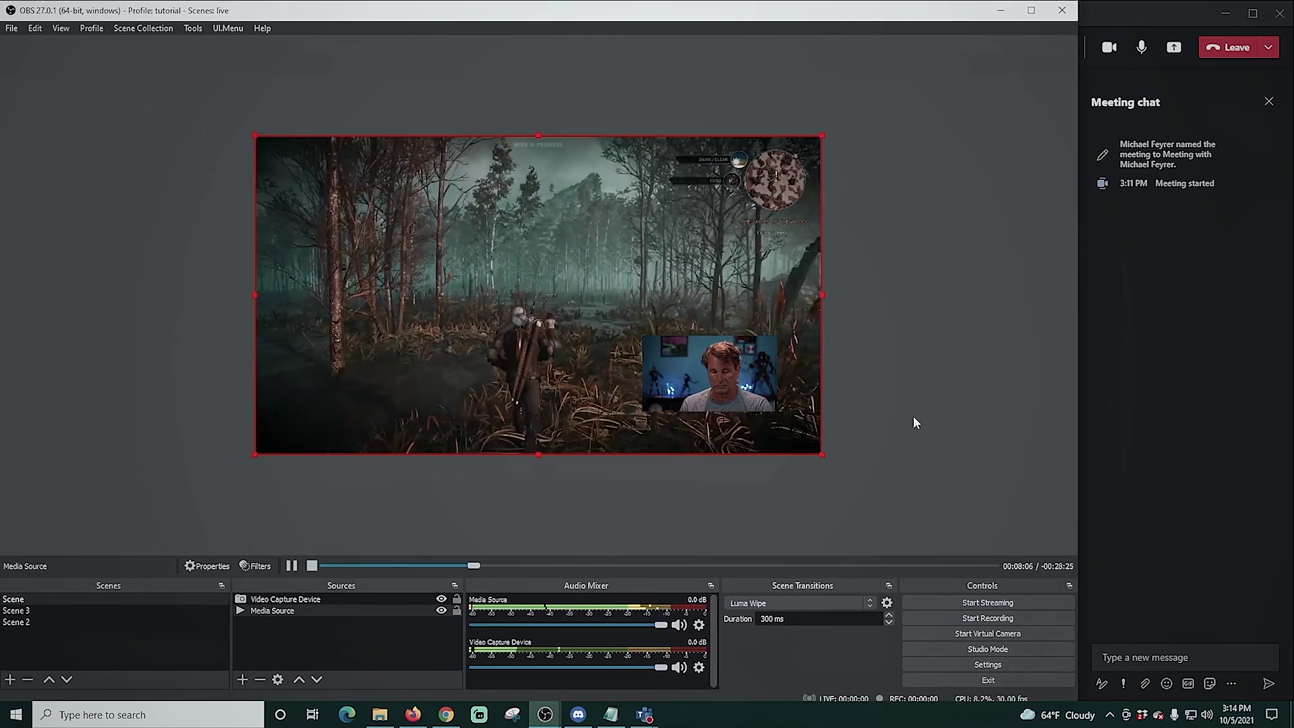
{"action": "left_click", "coordinate": [925, 382]}
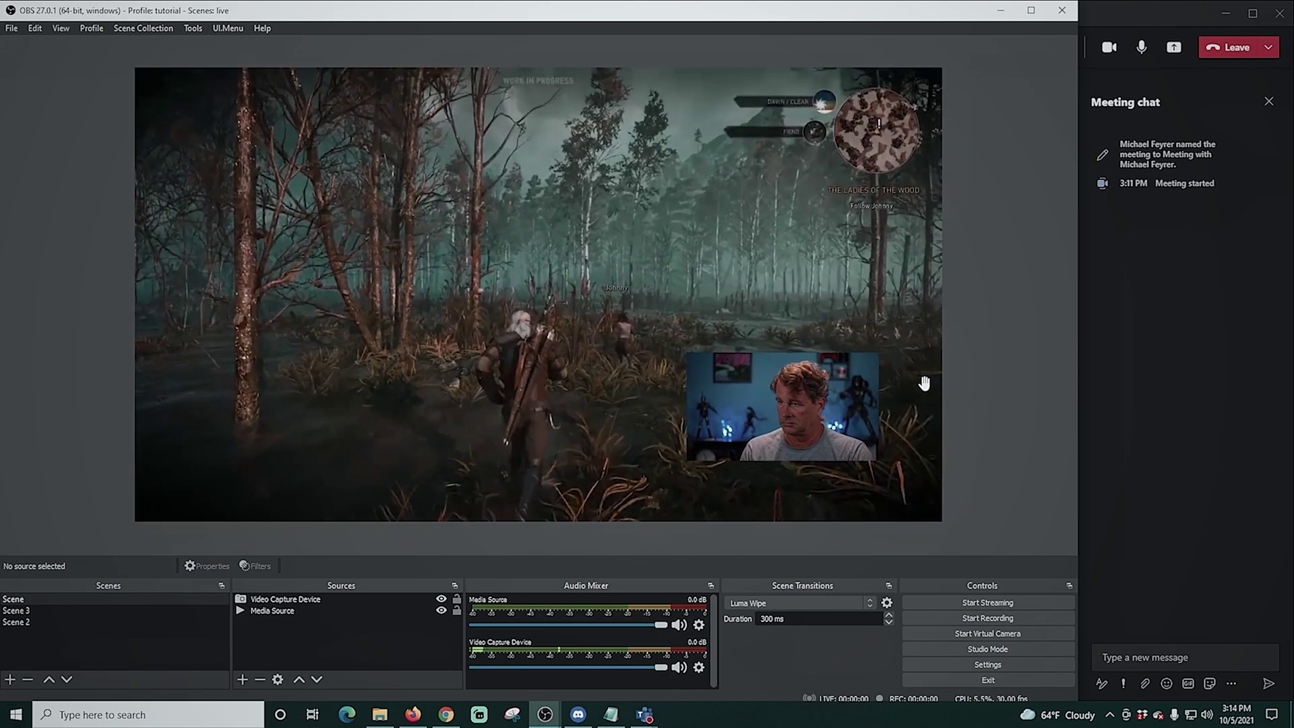
{"action": "left_click", "coordinate": [426, 484]}
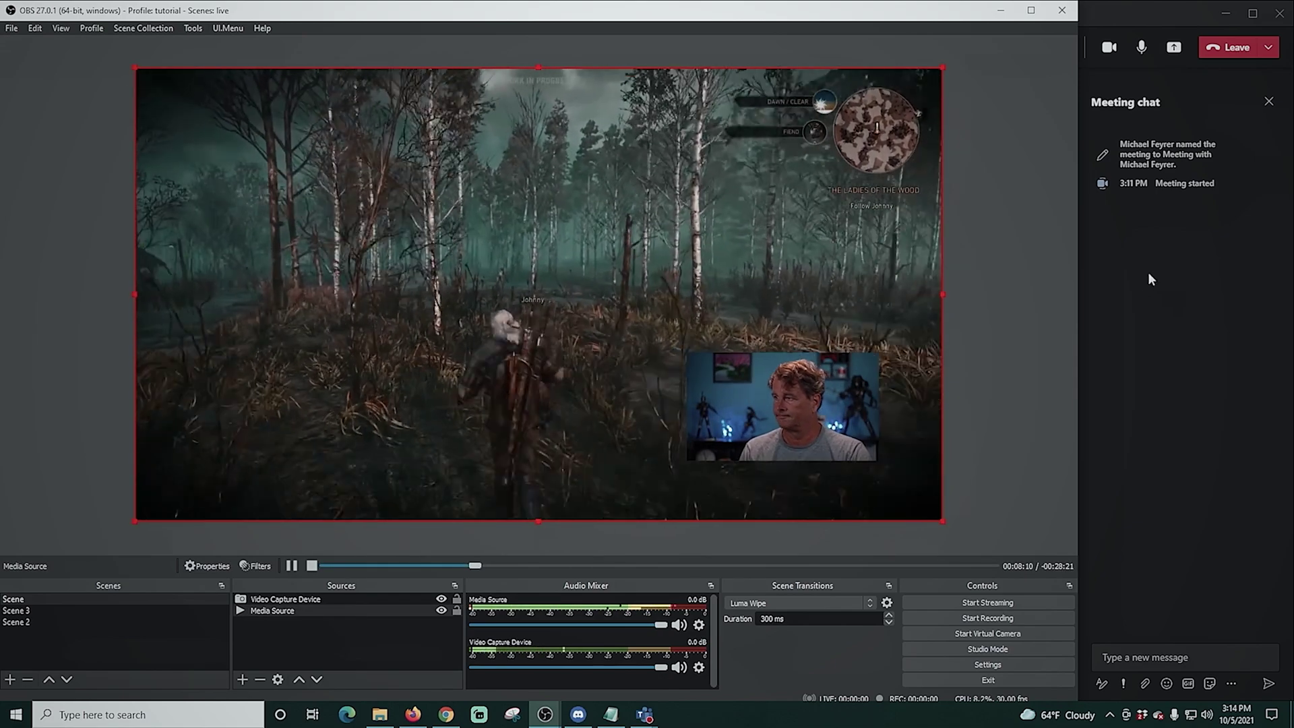
{"action": "left_click", "coordinate": [1152, 658]}
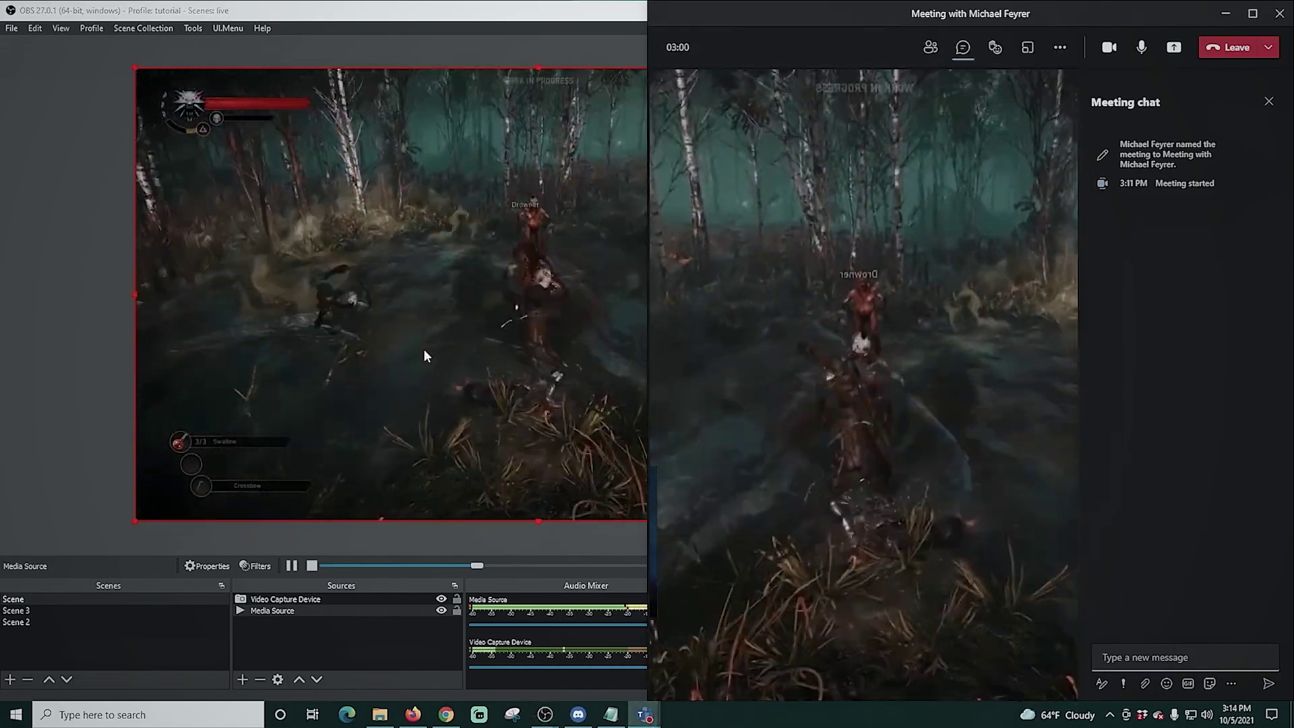
{"action": "left_click", "coordinate": [334, 531]}
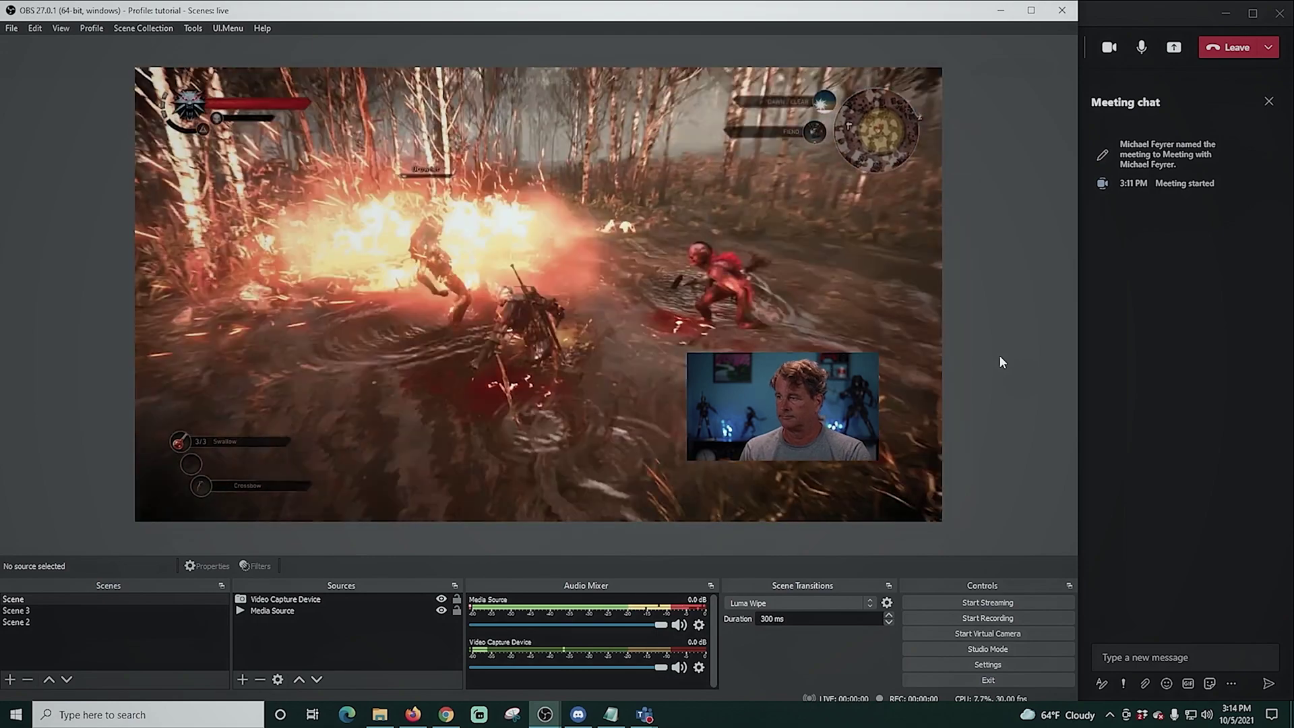